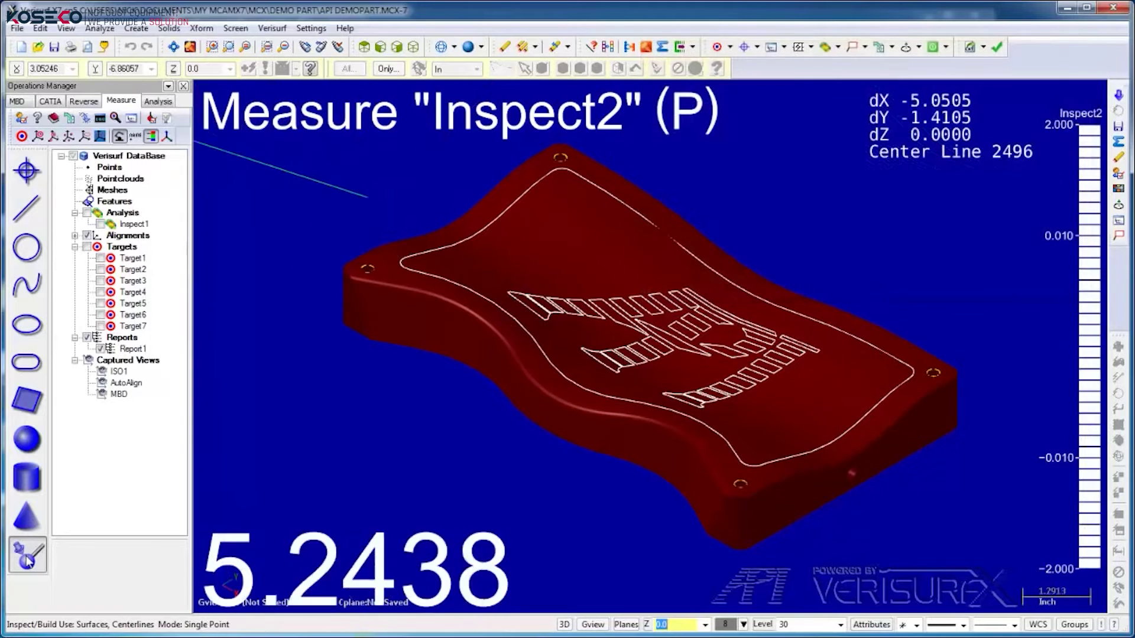
# - End the running inspection, recall the MBD captured view, and measure the part's sides and top surface as five point clouds
pyautogui.click(27, 560)
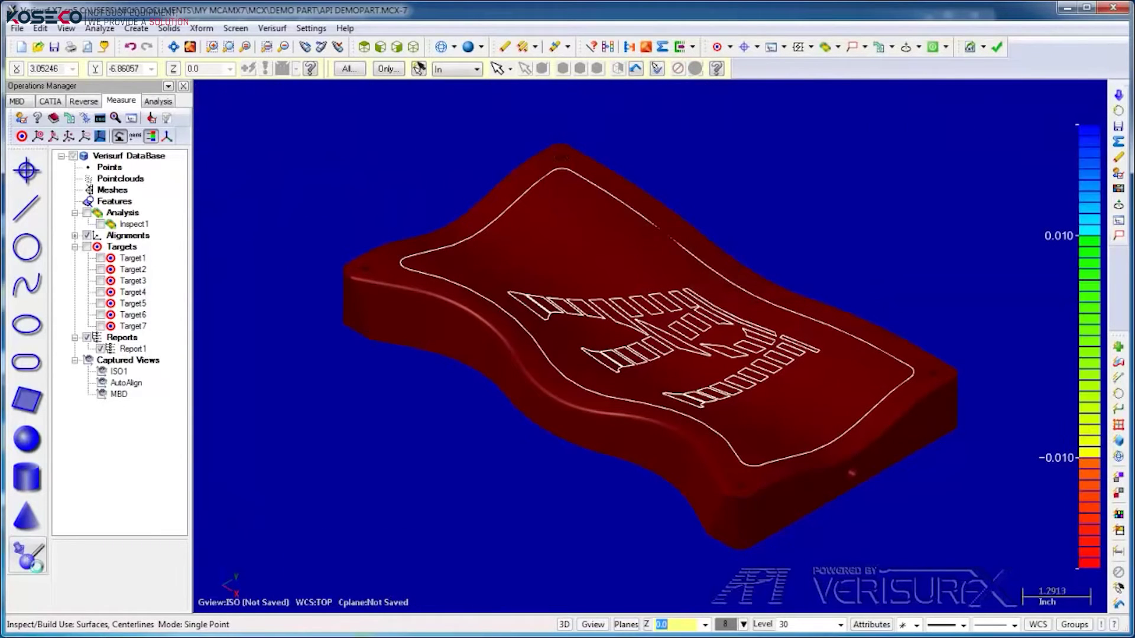
pyautogui.click(118, 394)
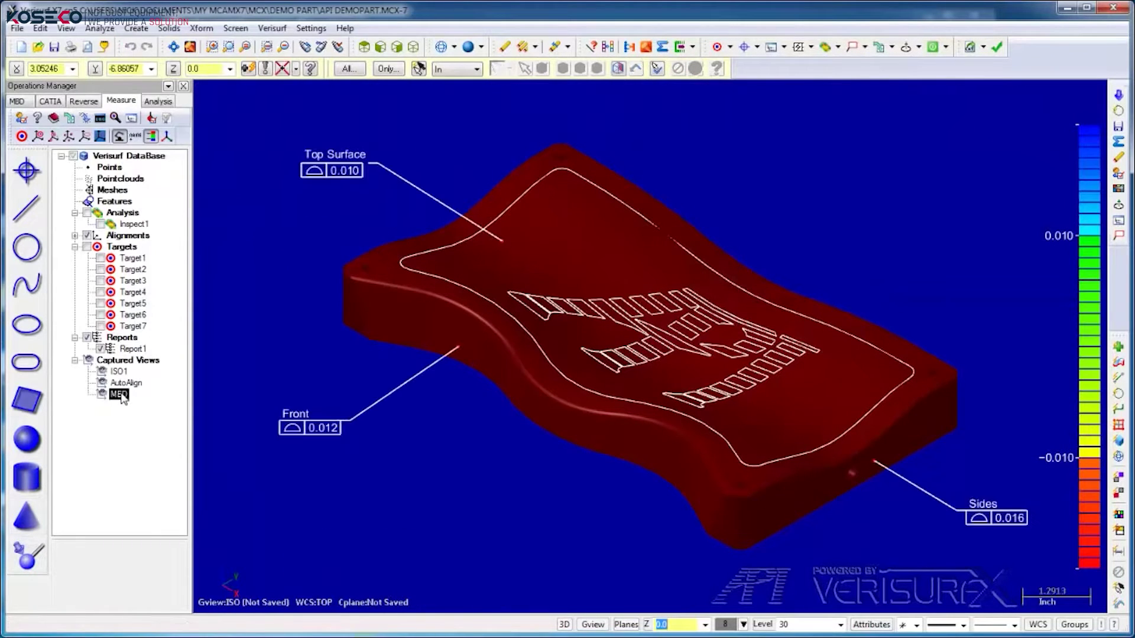
pyautogui.click(33, 560)
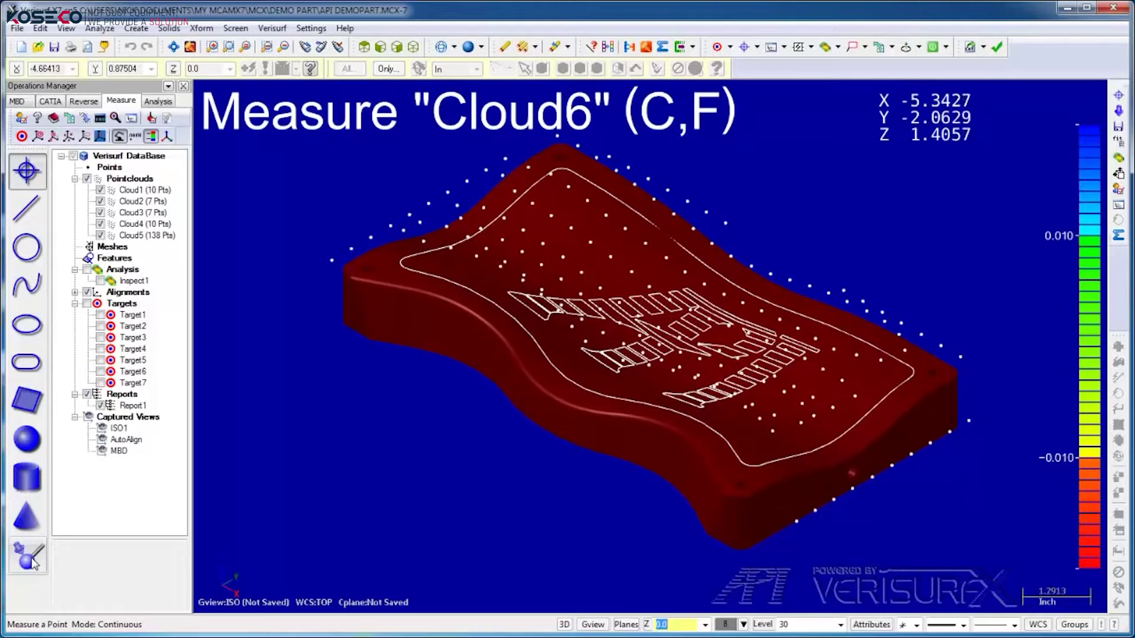
pyautogui.click(34, 562)
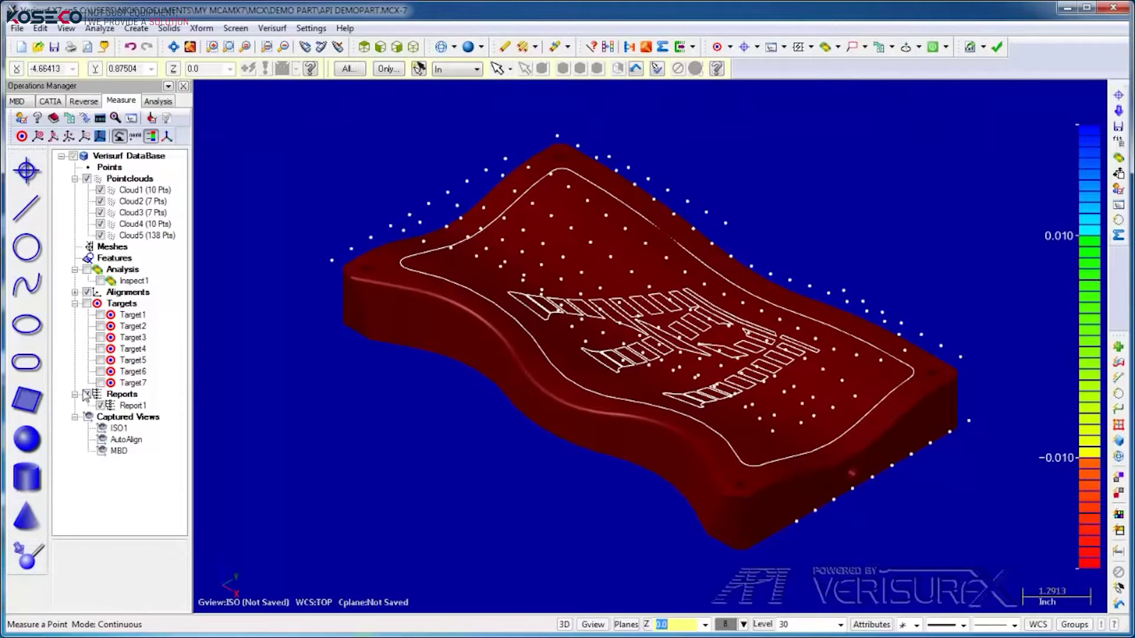
# - Run a deviation analysis of all five point clouds against the CAD surfaces and hide its display
pyautogui.click(150, 102)
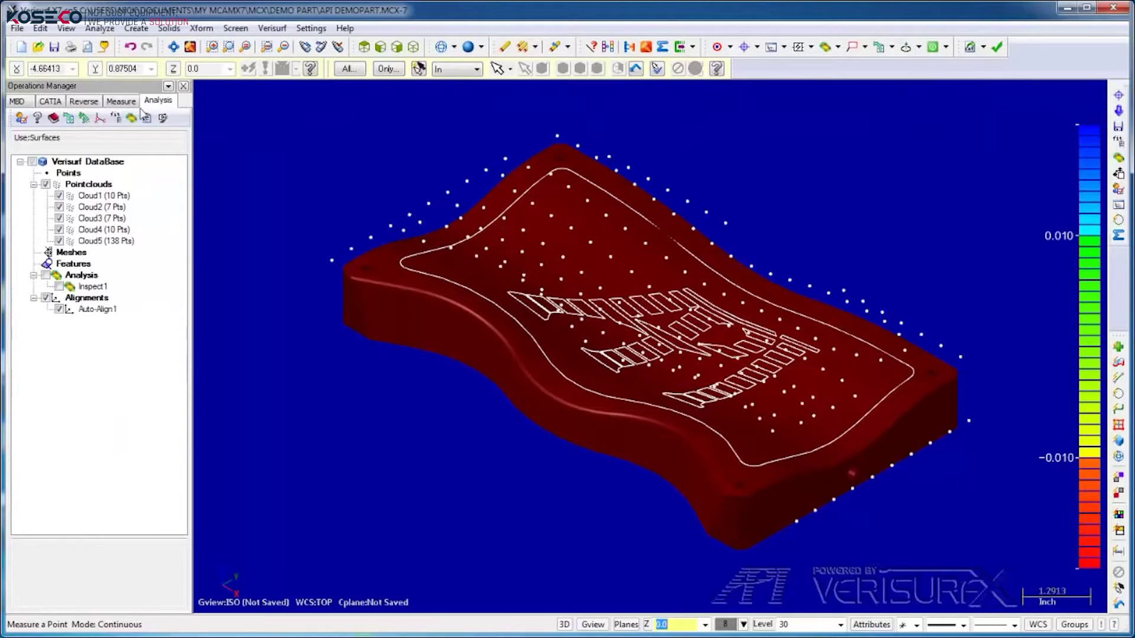
pyautogui.click(95, 187)
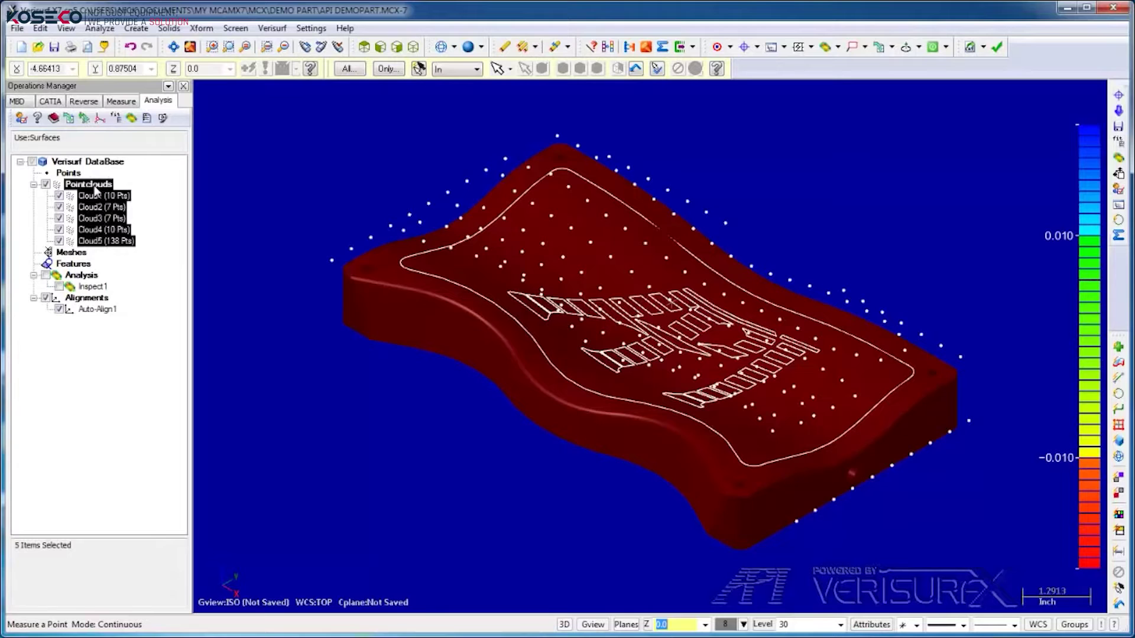
pyautogui.click(130, 120)
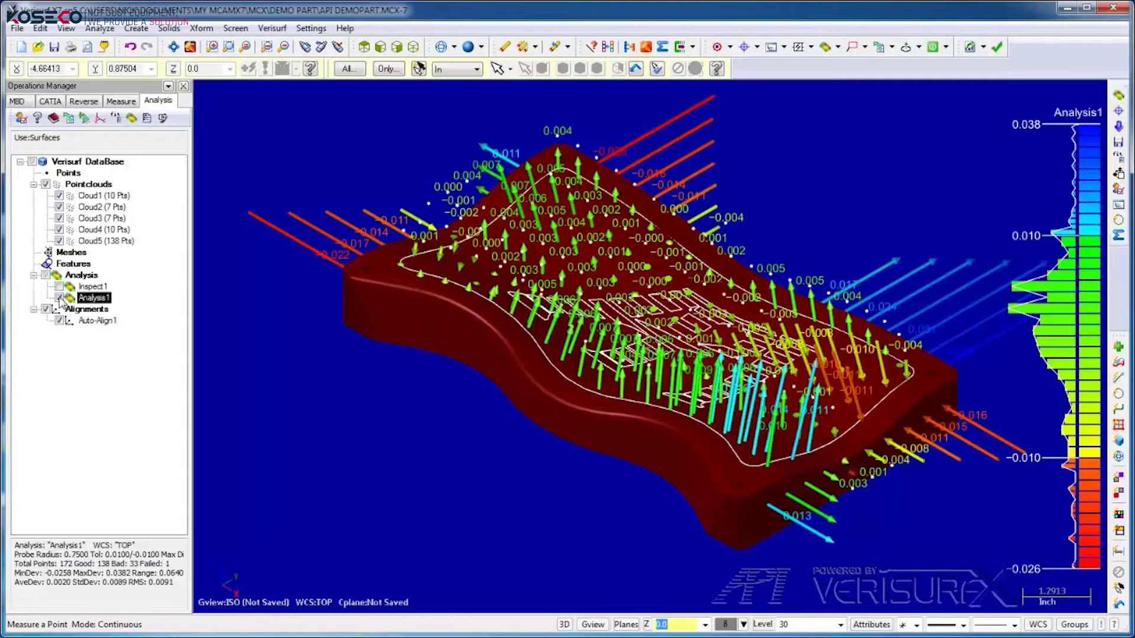
pyautogui.click(132, 282)
# - Analyze and best-fit all five point clouds to the surfaces using Minimum Deviation, view the Fit Analysis, and accept the Best Fit alignment
pyautogui.click(106, 185)
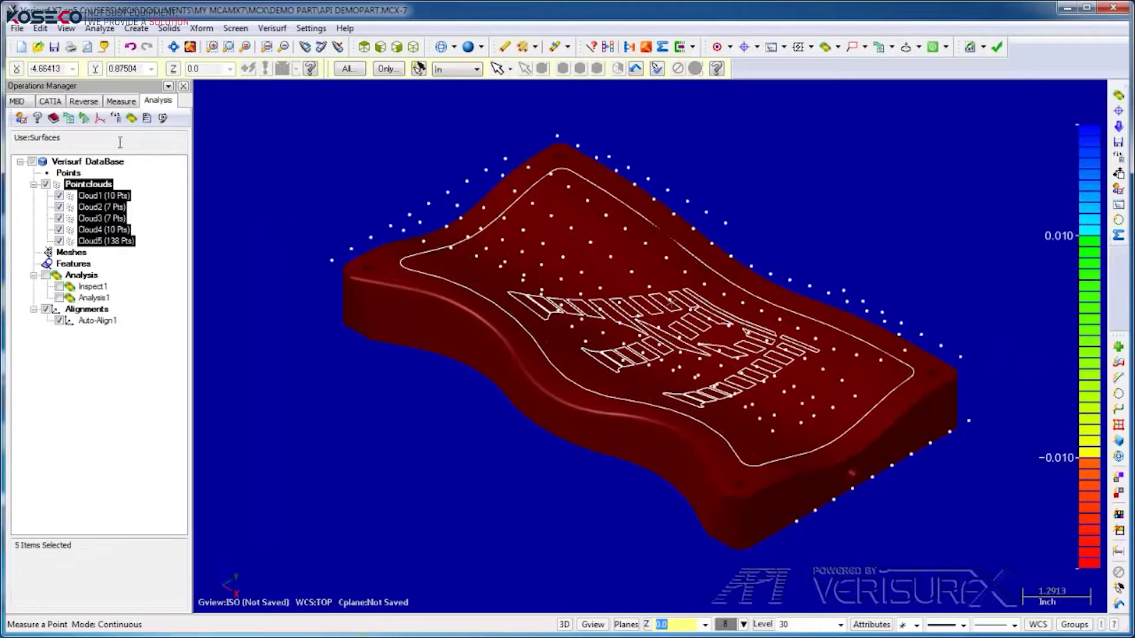
pyautogui.click(118, 118)
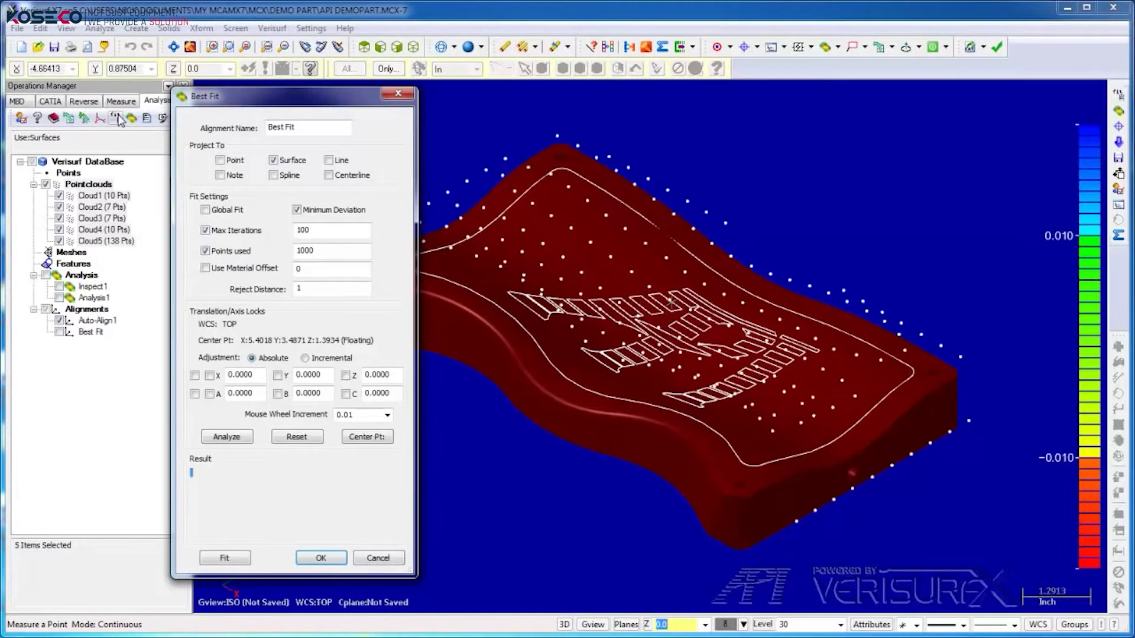
pyautogui.click(226, 438)
pyautogui.click(225, 558)
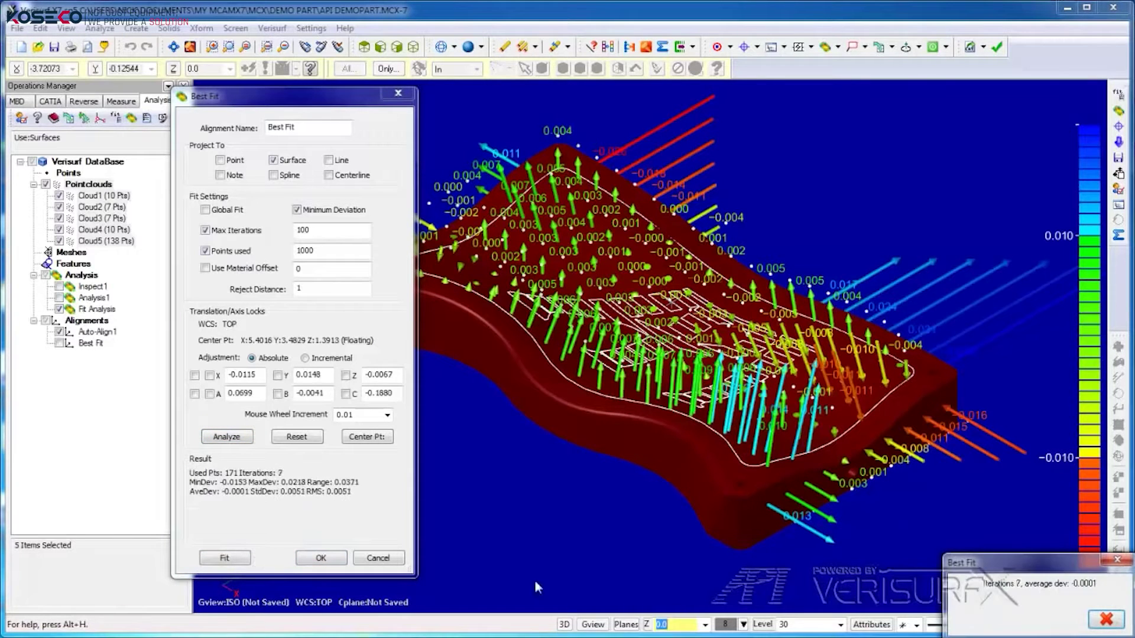
pyautogui.moveTo(974, 575); pyautogui.dragTo(931, 526)
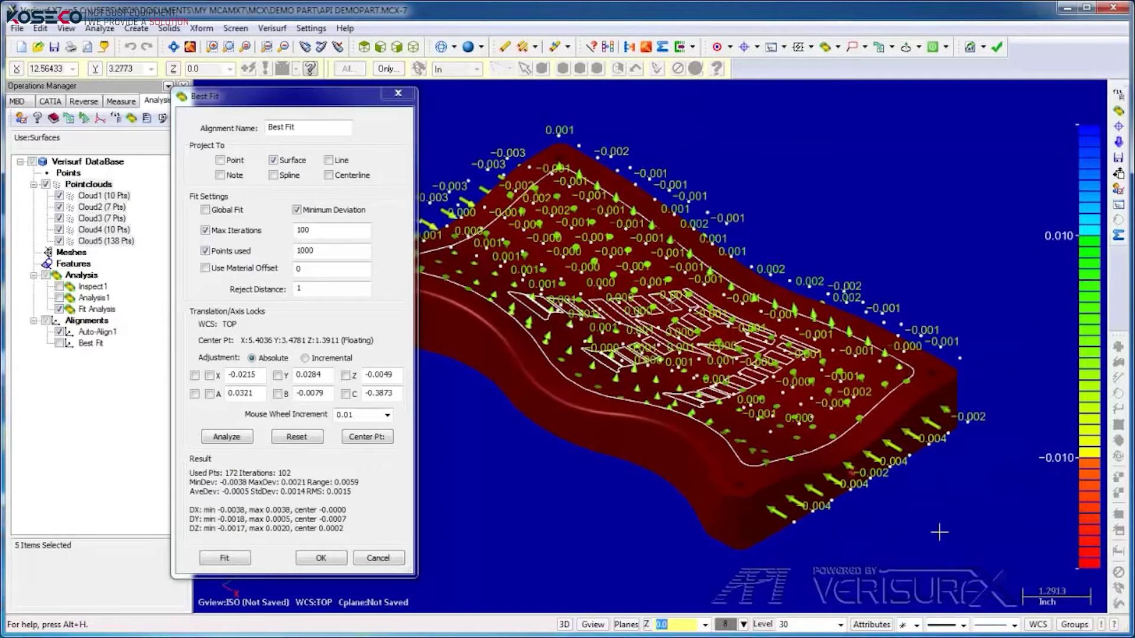
pyautogui.click(97, 311)
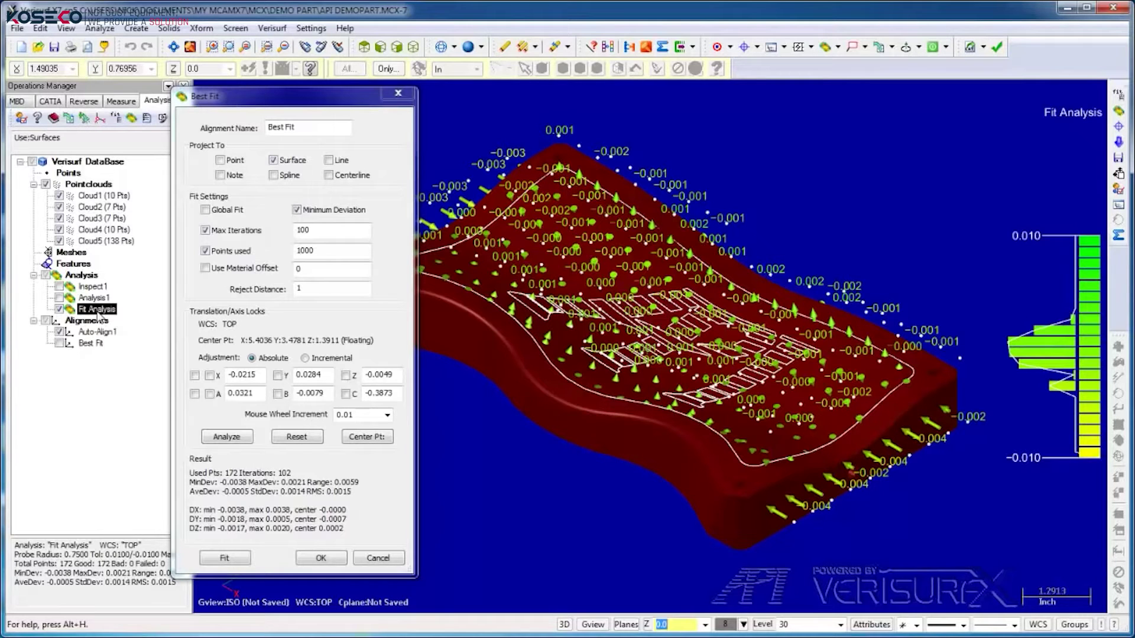
pyautogui.click(322, 558)
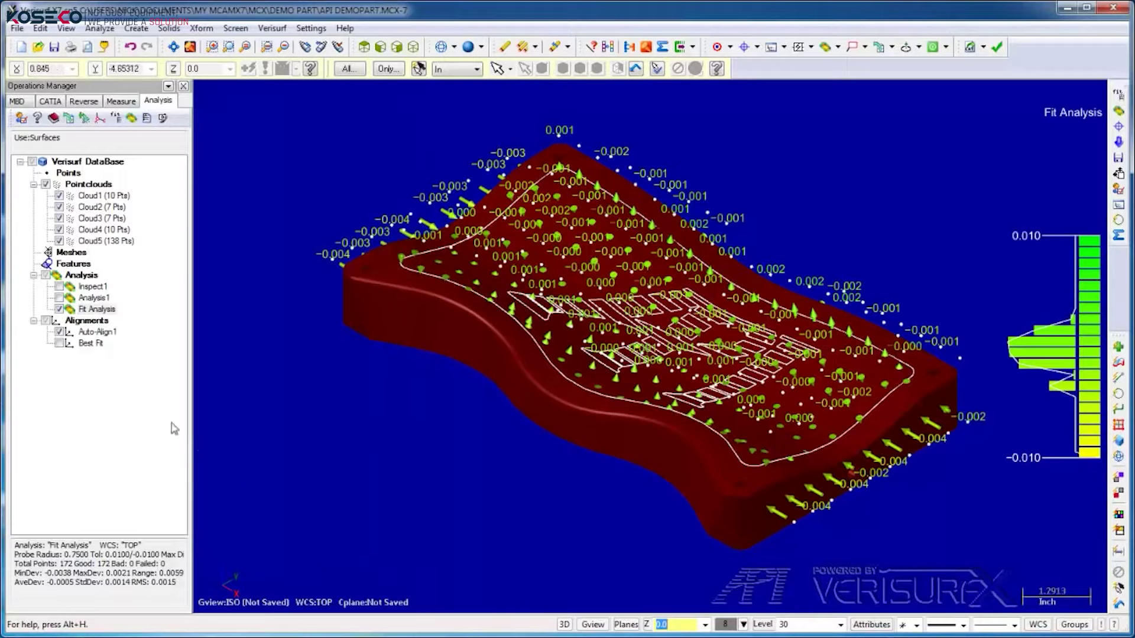
# - Compare the deviations of Analysis1 and Fit Analysis, switching between them on the model
pyautogui.click(89, 298)
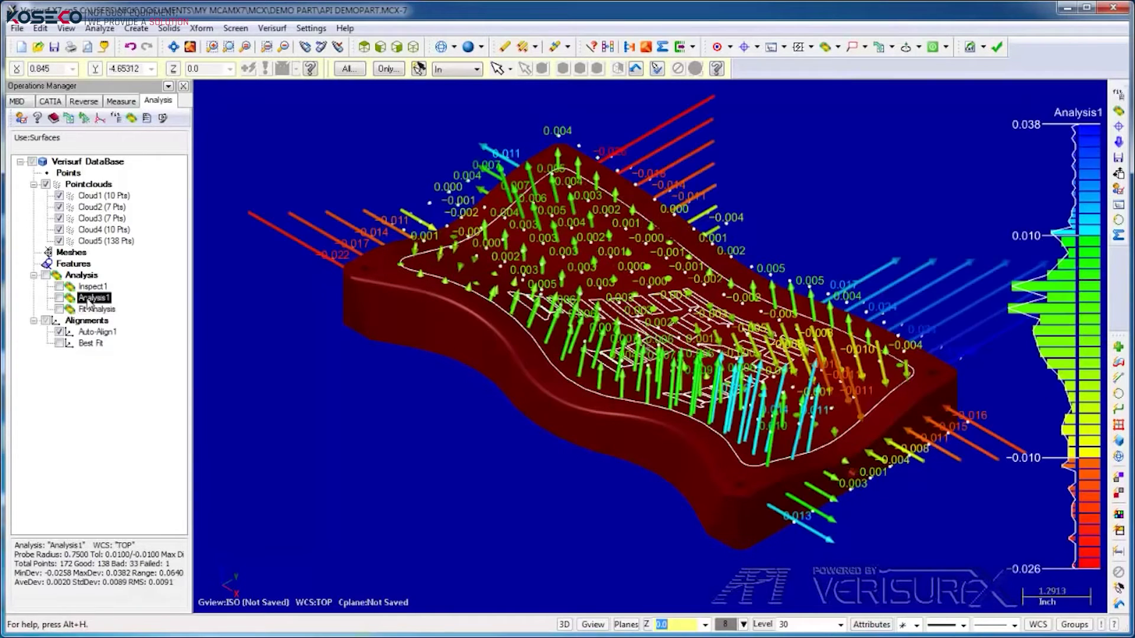
pyautogui.click(95, 309)
pyautogui.click(95, 299)
pyautogui.click(100, 310)
pyautogui.click(134, 308)
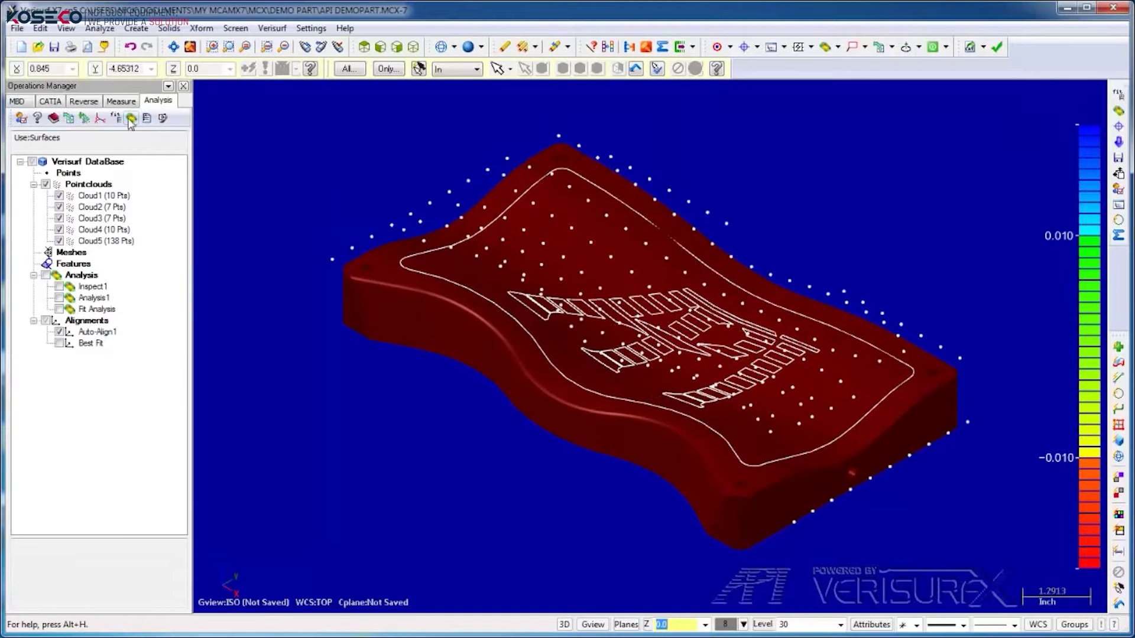
# - Return to measuring and start another Inspect/Build measurement on the part
pyautogui.click(127, 101)
pyautogui.click(37, 557)
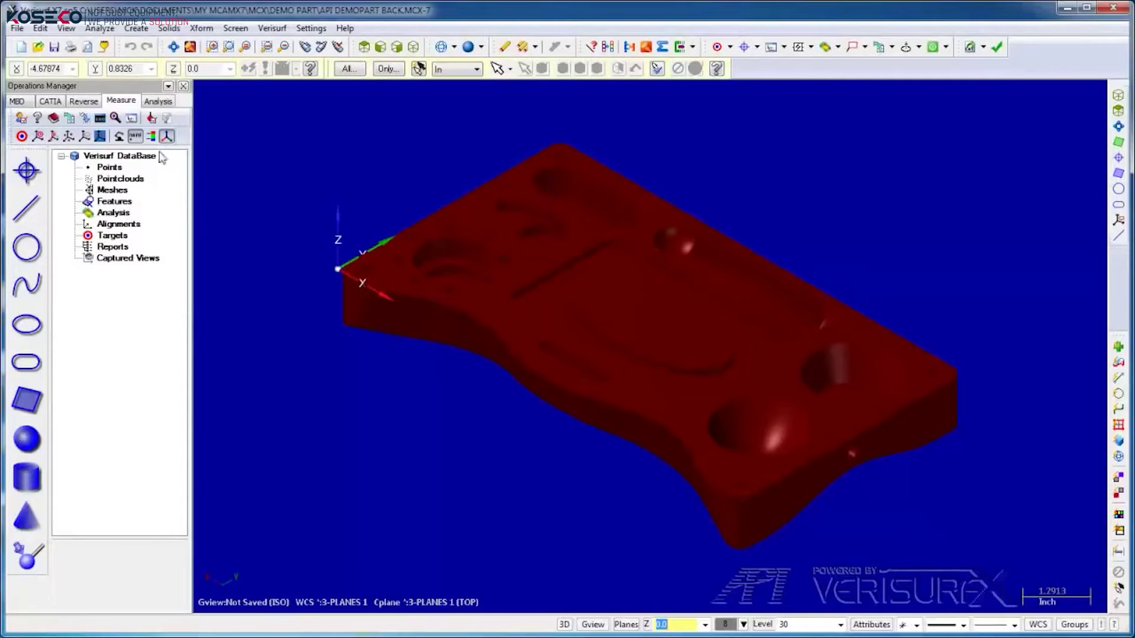
# - Create a new empty file and measure a plane and two single-point-mode lines on the part
pyautogui.click(22, 48)
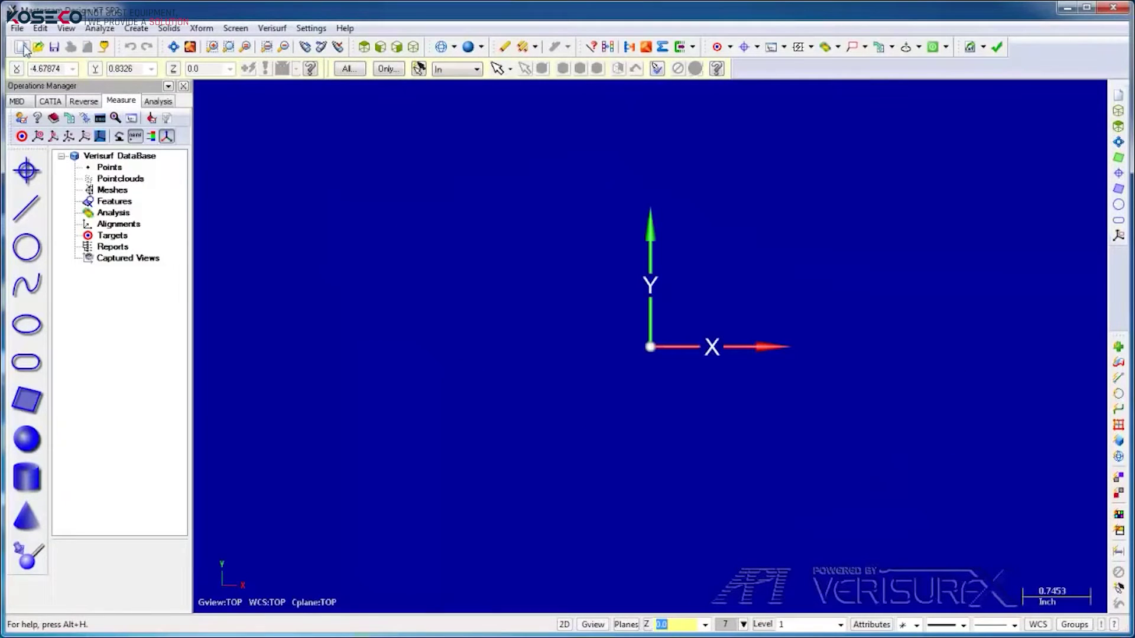
pyautogui.click(27, 400)
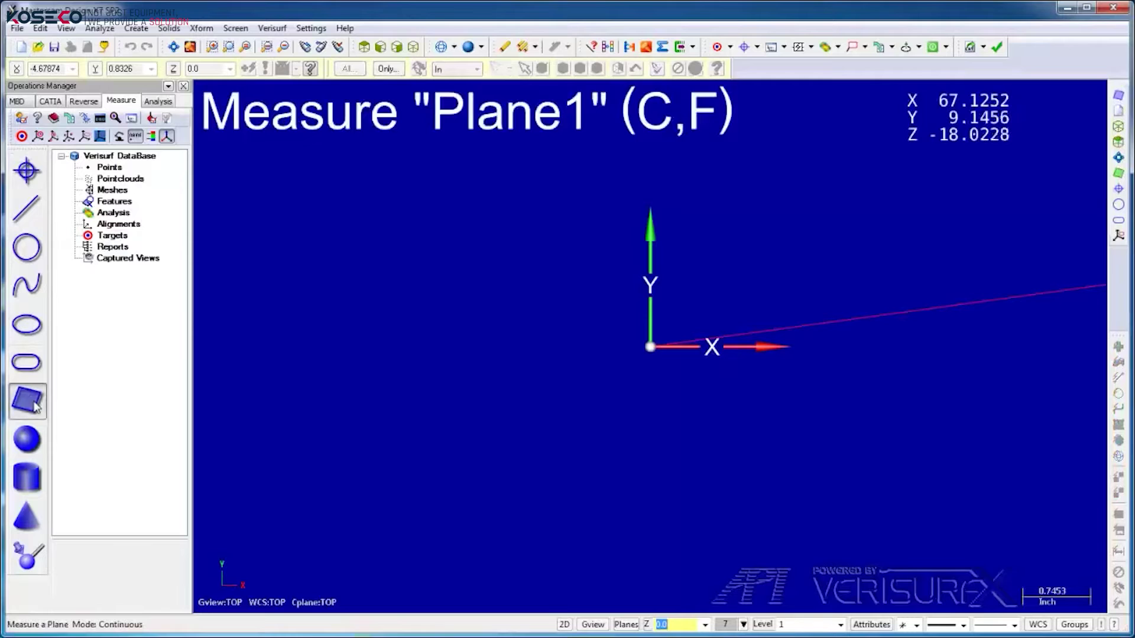
pyautogui.press('p')
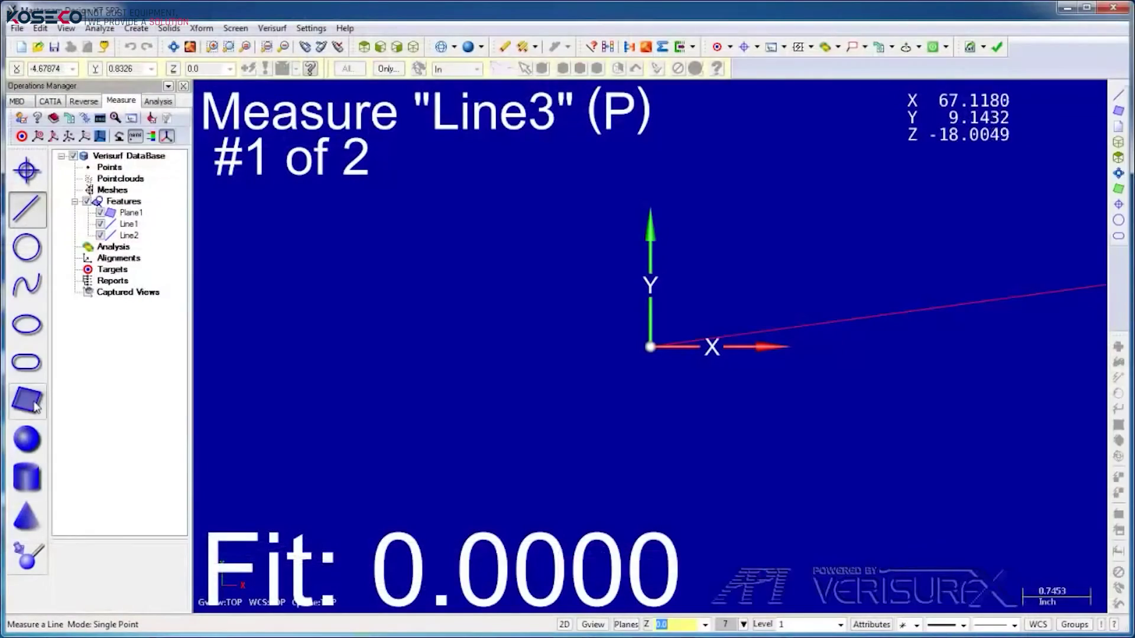
pyautogui.press('Escape')
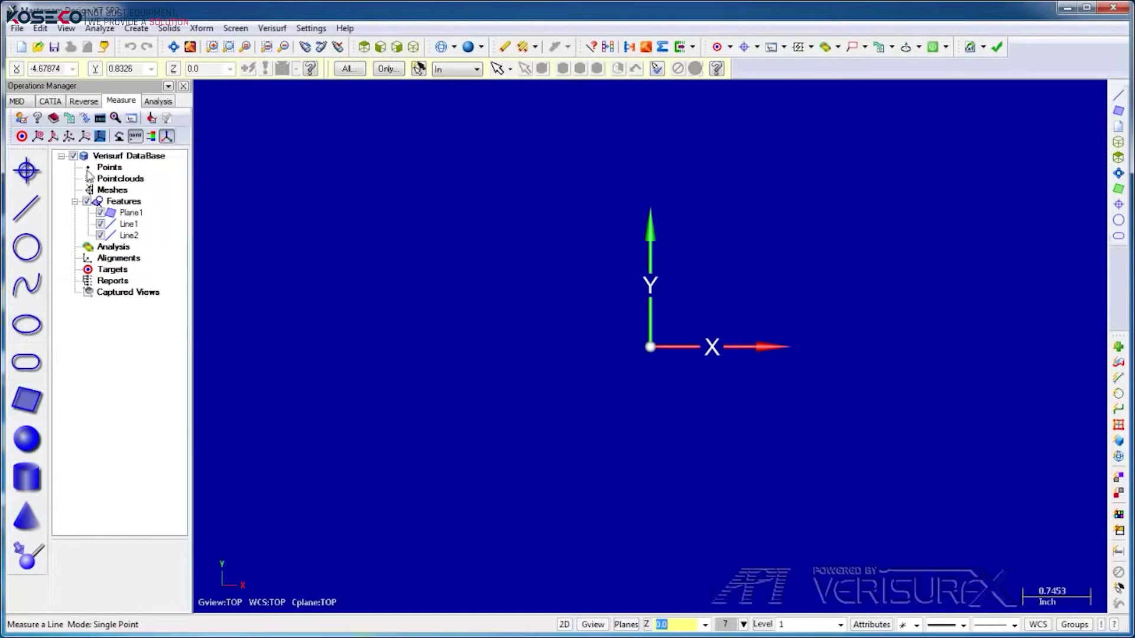
# - Create a feature alignment with Plane1 as Z+, Line1 as X+, and the XYZ origin set from Line2, Line1 and Plane1
pyautogui.click(84, 137)
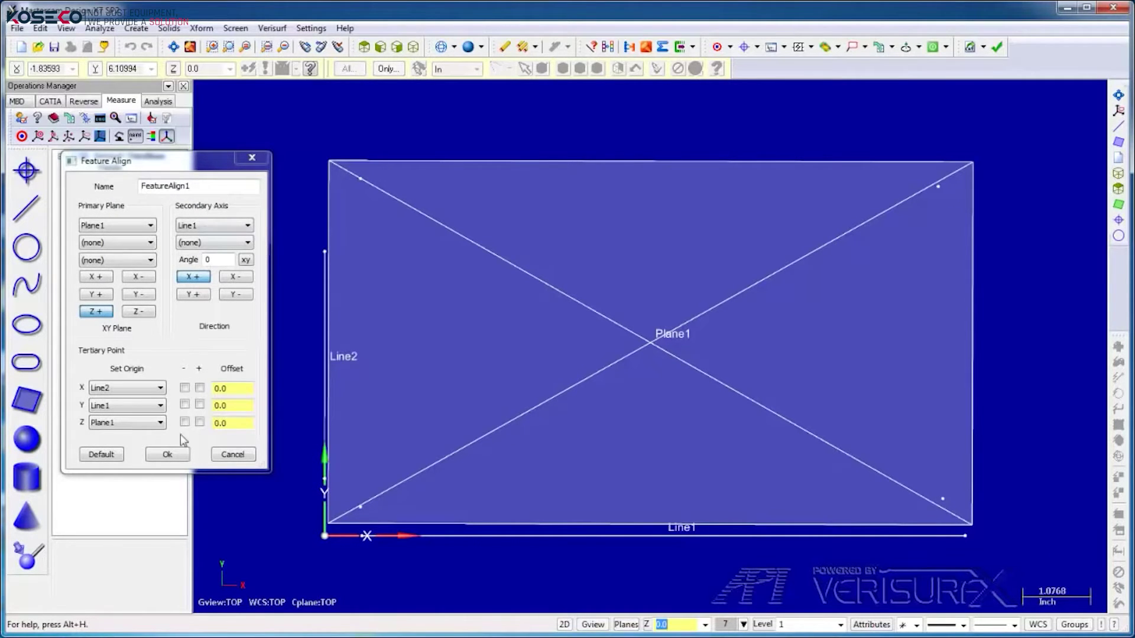
pyautogui.click(163, 456)
# - Measure a large circle, a slot, four small corner circles, four central points, and a point cloud along the Line2 side
pyautogui.click(26, 258)
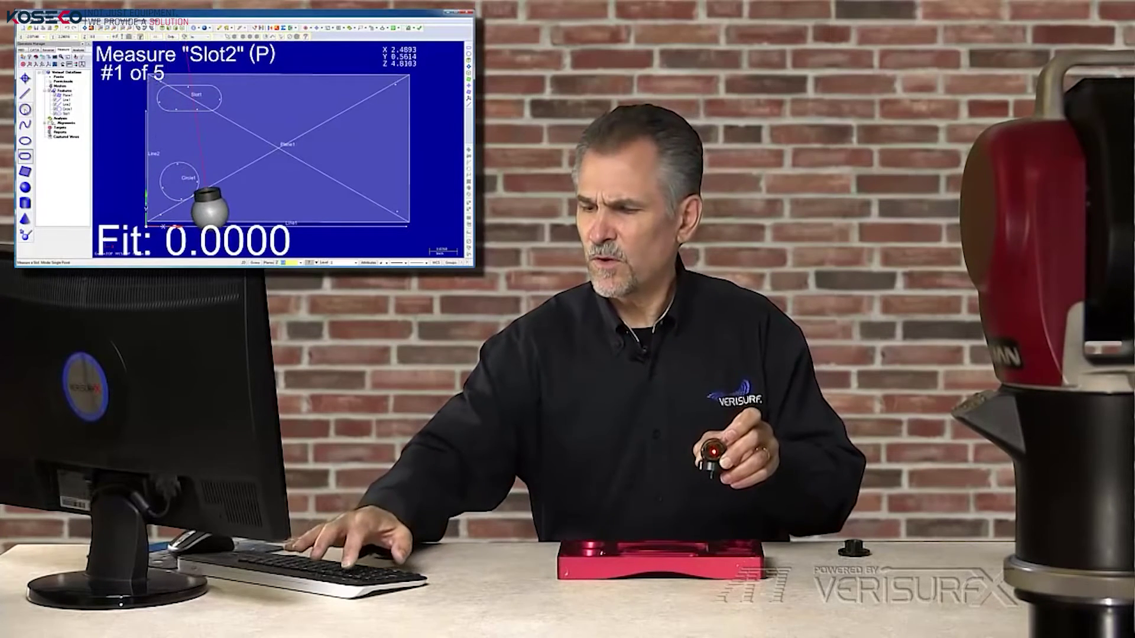
pyautogui.click(25, 110)
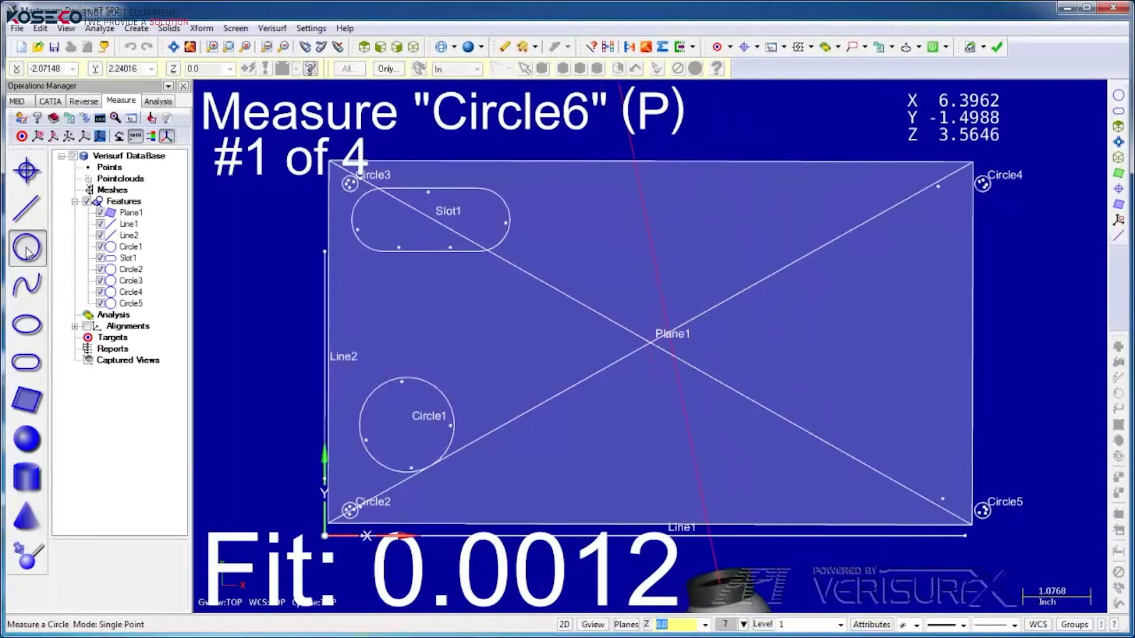
pyautogui.press('Escape')
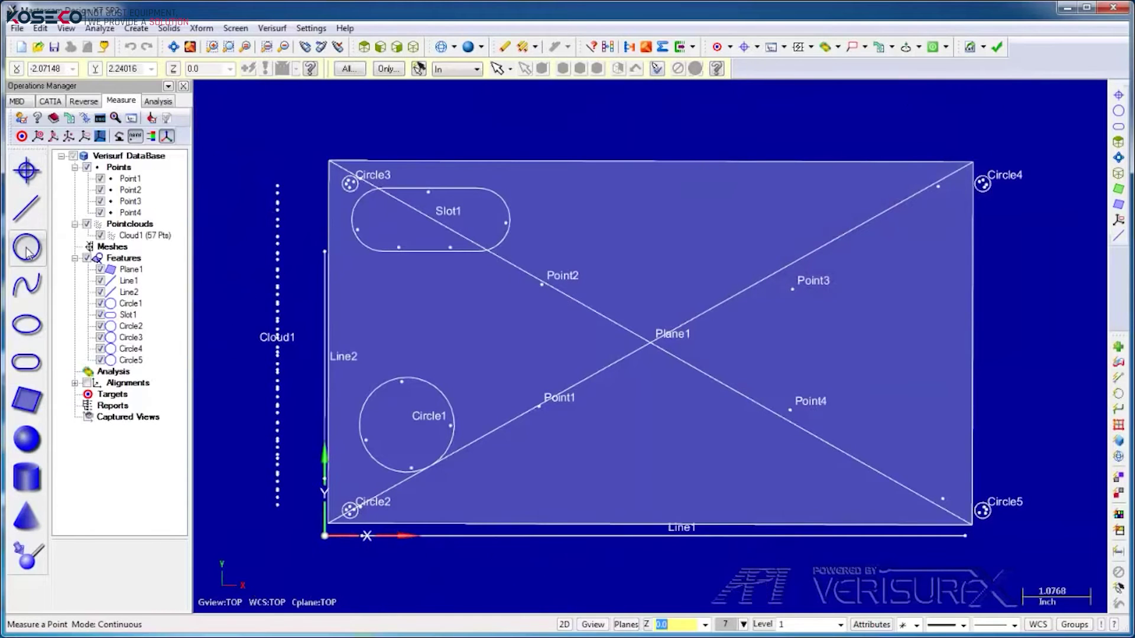
# - Fit a plane through the four measured points
pyautogui.click(117, 169)
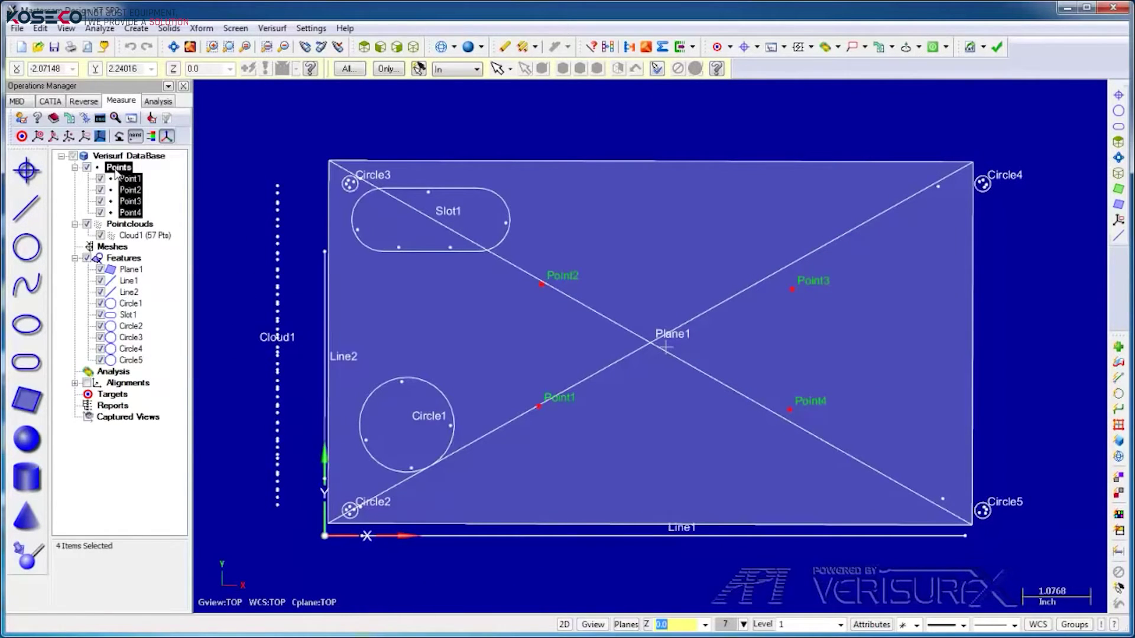
pyautogui.rightClick(121, 170)
pyautogui.moveTo(195, 265)
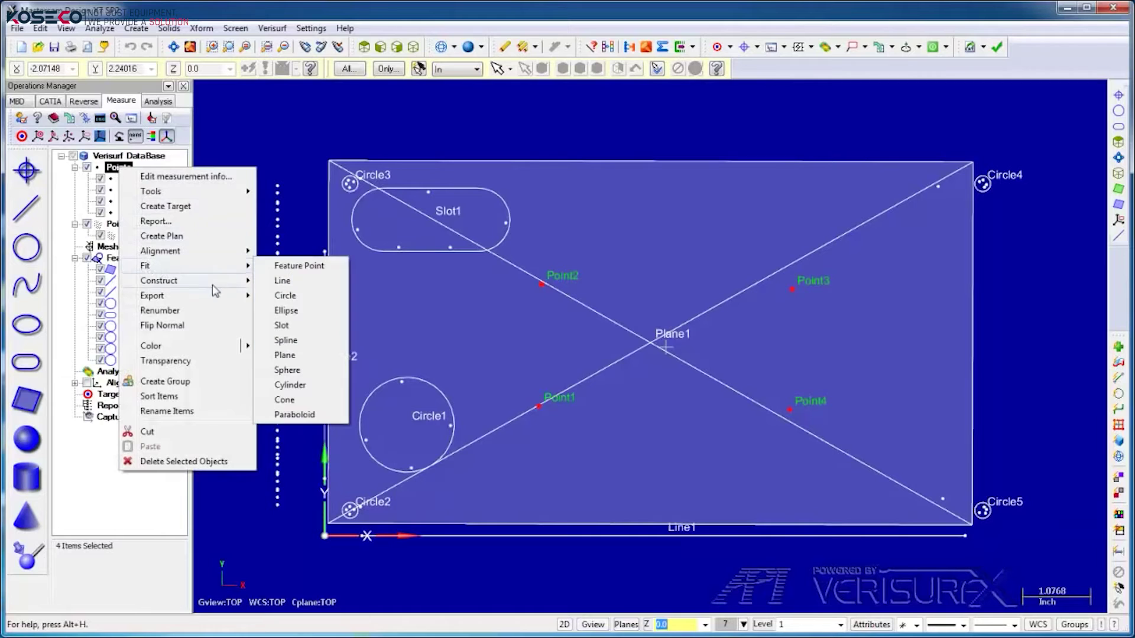
pyautogui.click(281, 354)
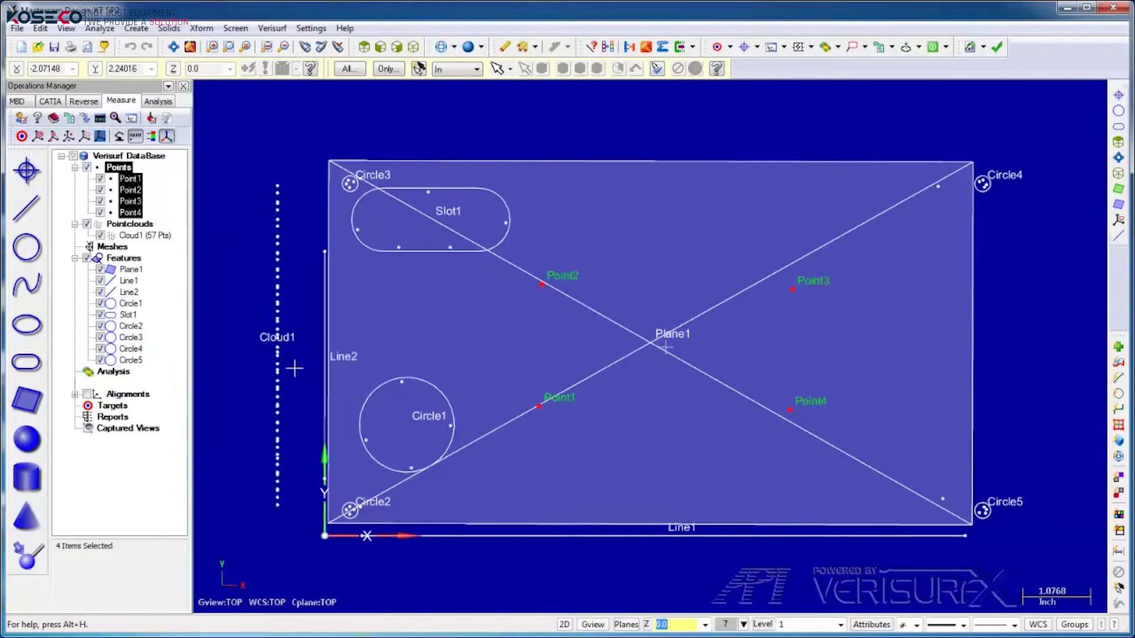
# - Fit a plane to the Cloud1 point cloud
pyautogui.rightClick(147, 233)
pyautogui.moveTo(177, 280)
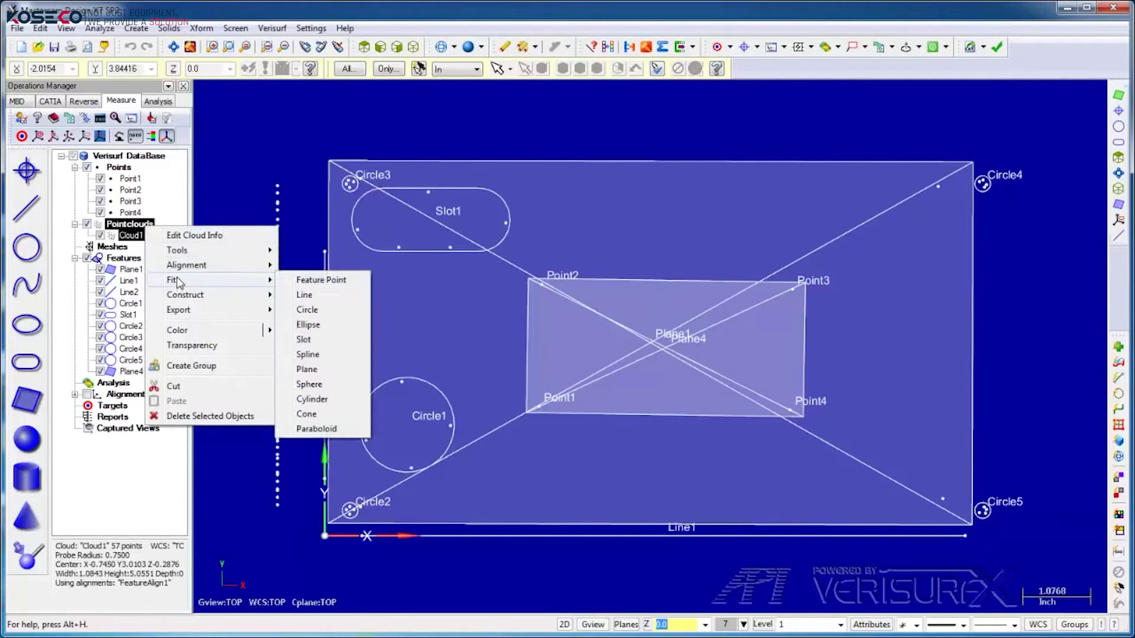
pyautogui.click(306, 370)
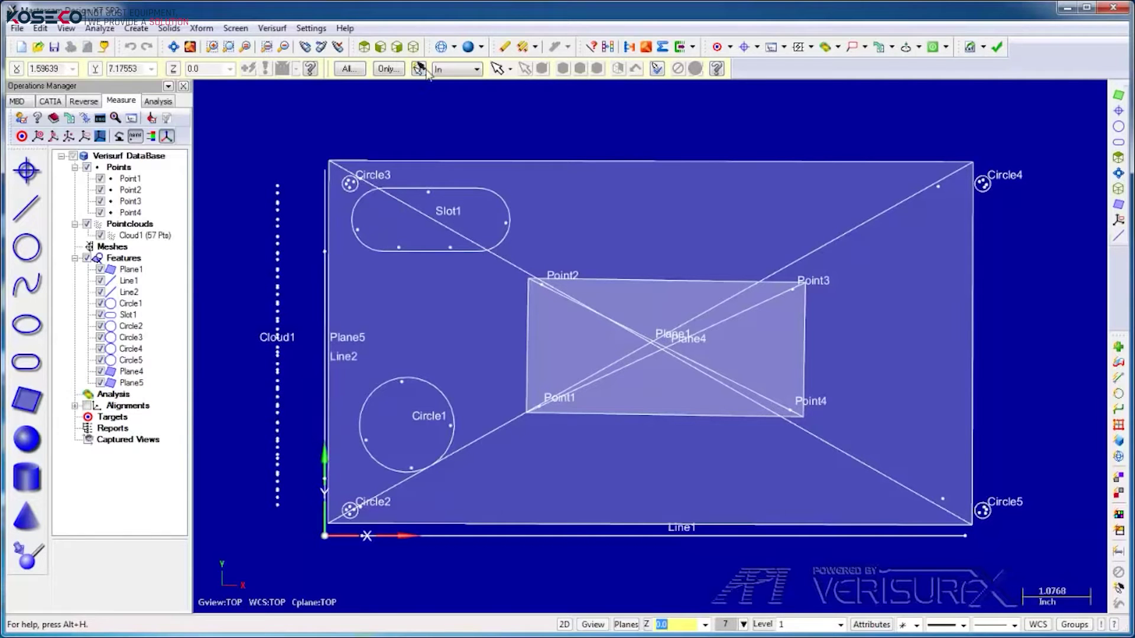
# - Display all features in an isometric view and inspect the properties of Point2, Line1, Circle2 and Circle5
pyautogui.click(414, 48)
pyautogui.click(173, 47)
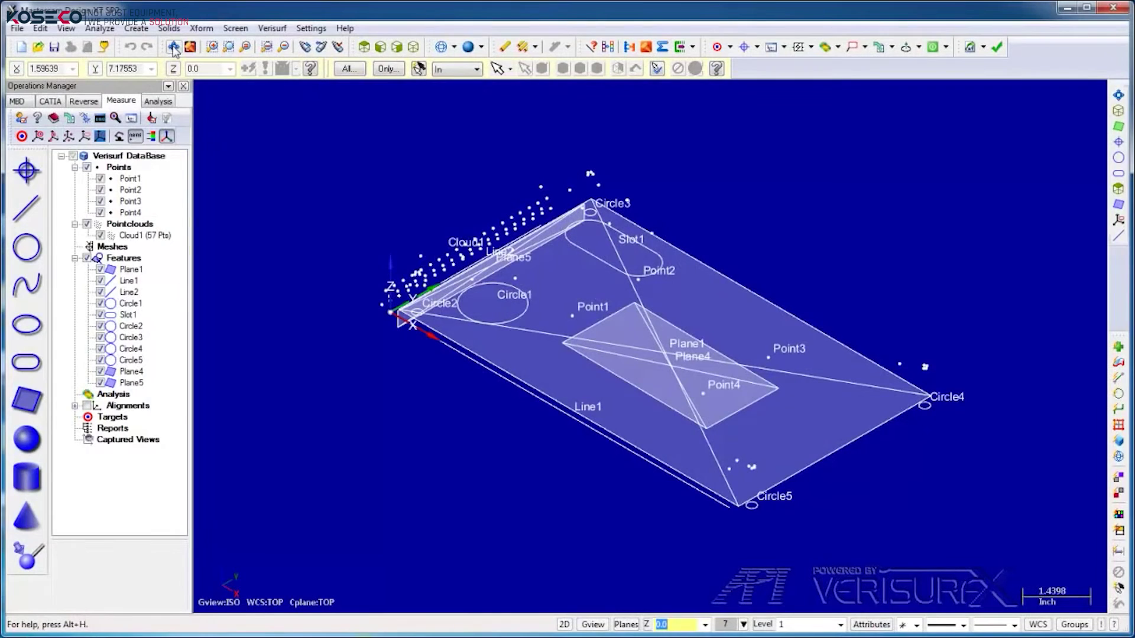
pyautogui.click(138, 190)
pyautogui.click(134, 281)
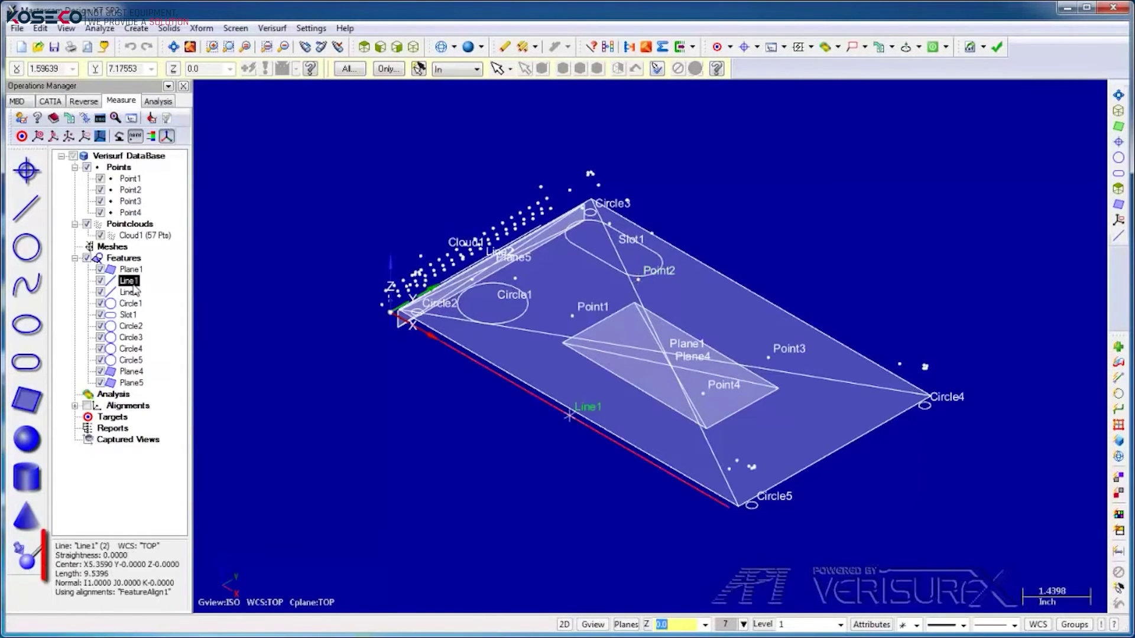
pyautogui.click(132, 327)
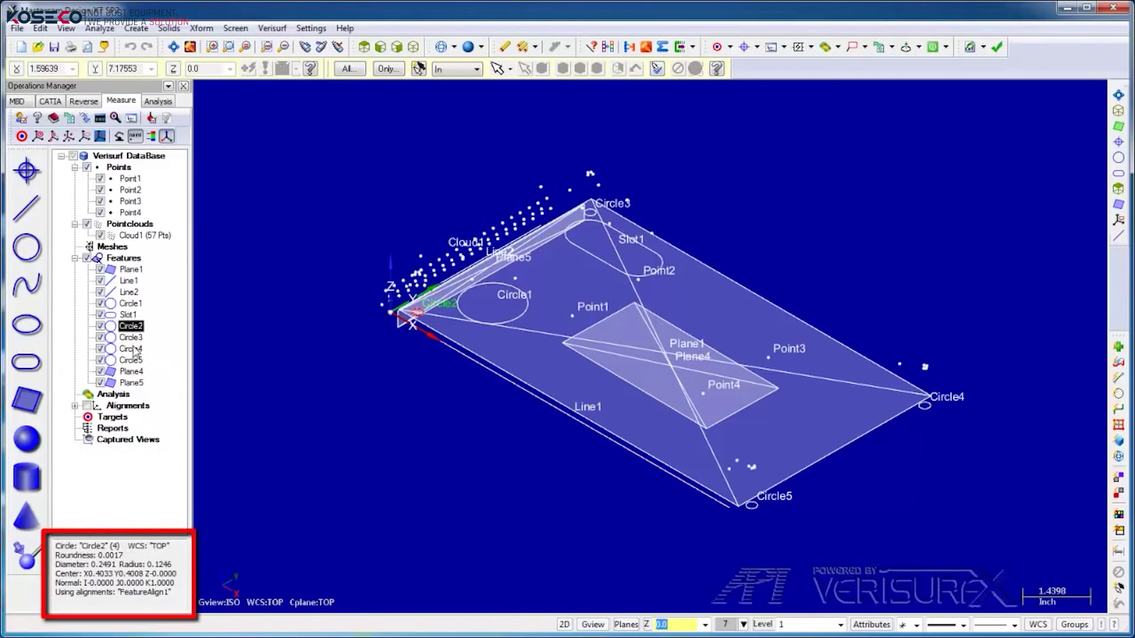
pyautogui.click(131, 360)
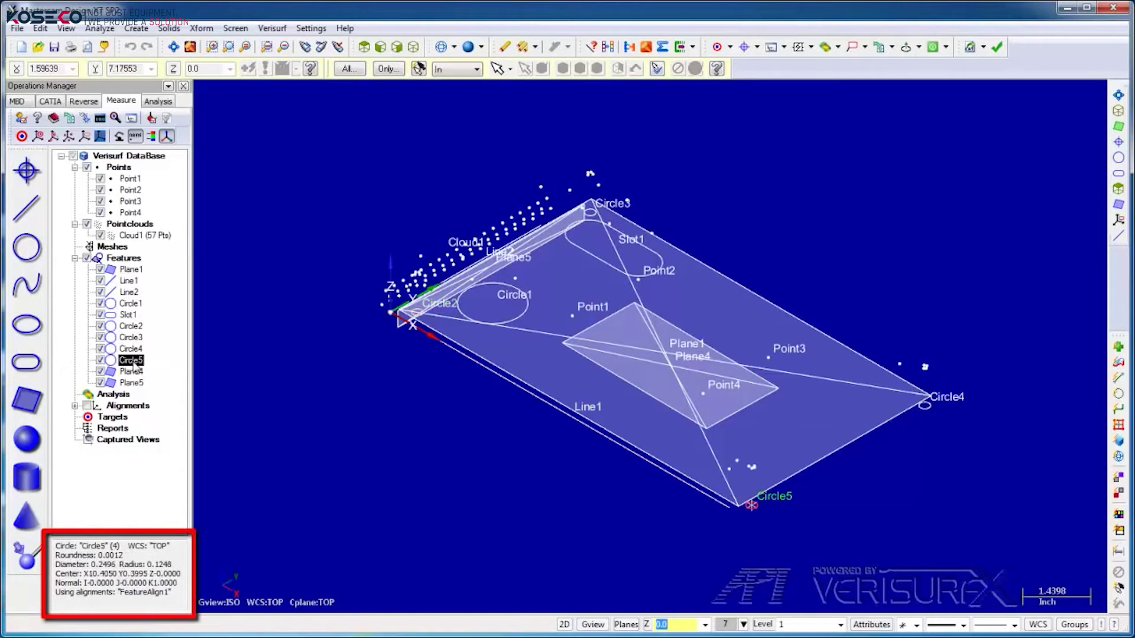
# - Measure the distances between Point1 and Point2 and between Circle2 and Circle3
pyautogui.click(130, 178)
pyautogui.keyDown('ctrl'); pyautogui.click(137, 189); pyautogui.keyUp('ctrl')
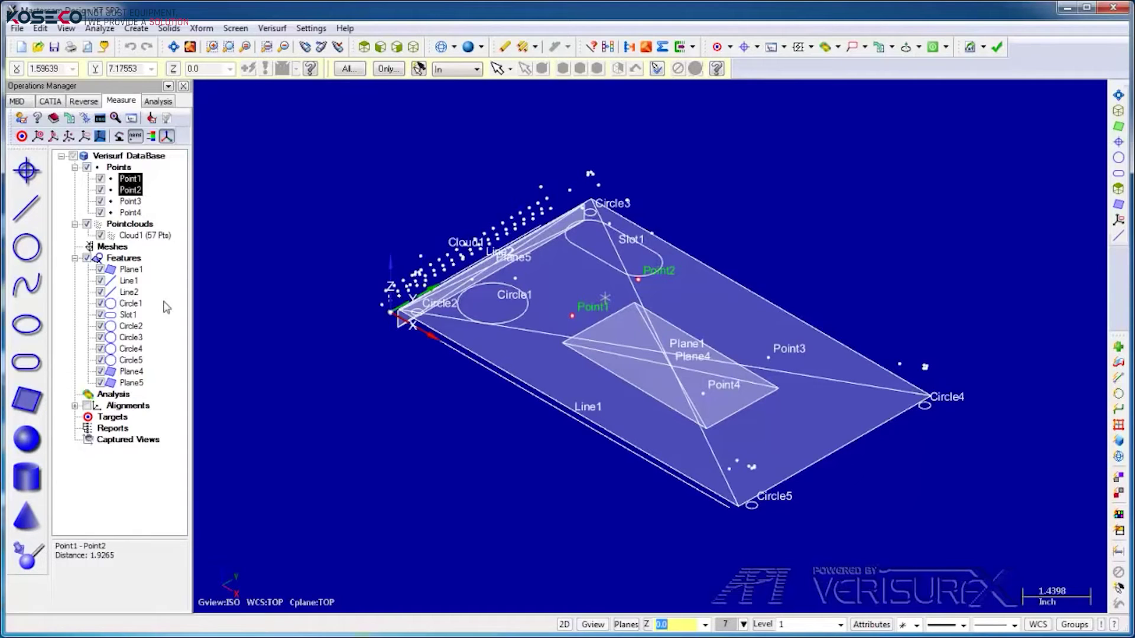
pyautogui.click(131, 326)
pyautogui.keyDown('ctrl'); pyautogui.click(140, 338); pyautogui.keyUp('ctrl')
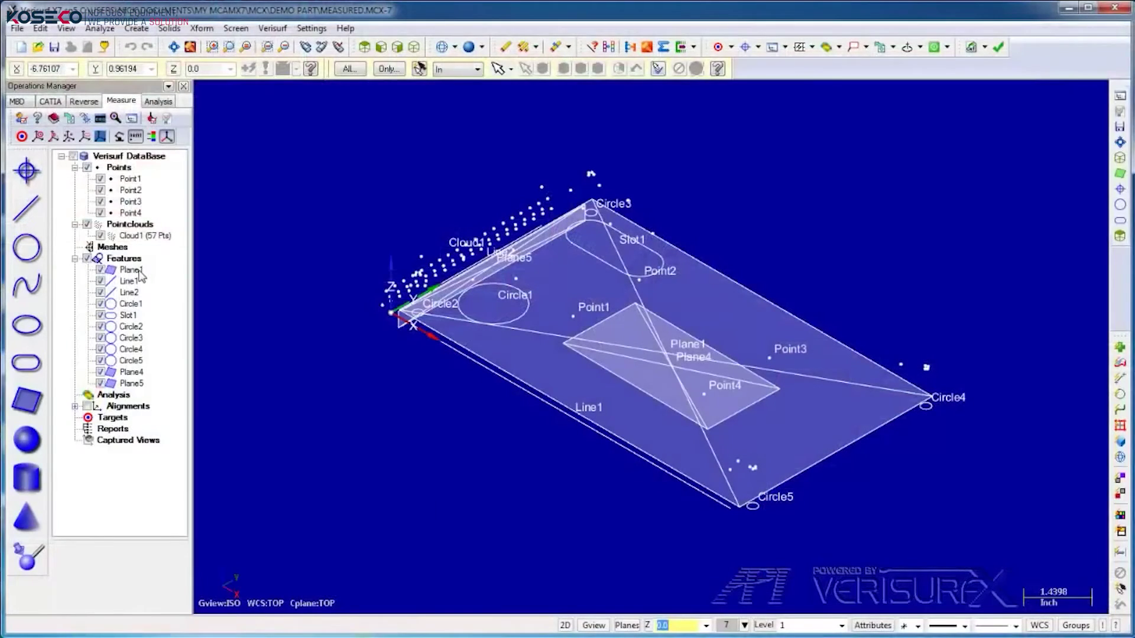
# - Create a report from Plane1, Circle2 through Circle5, Plane4 and Plane5, and review the reported properties of its items
pyautogui.click(140, 272)
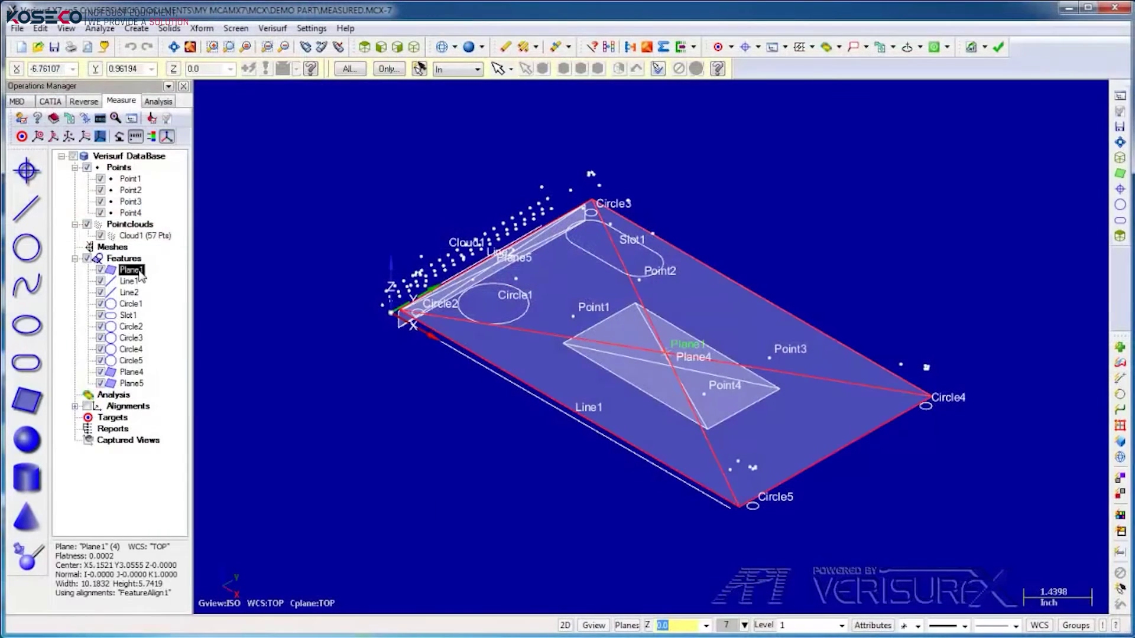
pyautogui.keyDown('ctrl'); pyautogui.moveTo(159, 324); pyautogui.dragTo(127, 381); pyautogui.keyUp('ctrl')
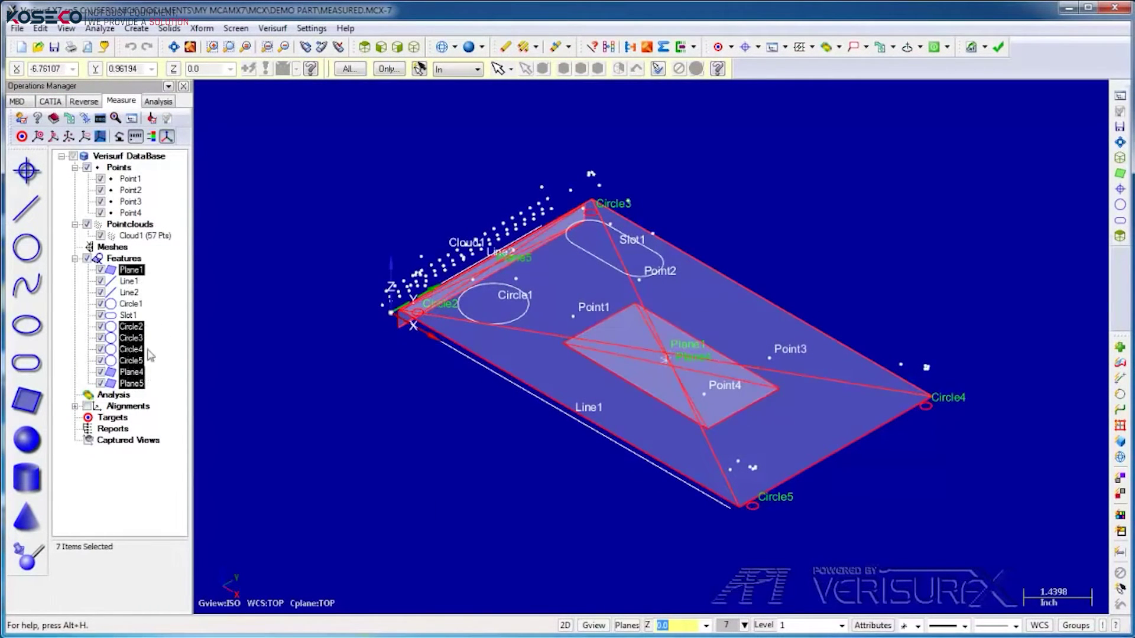
pyautogui.click(132, 119)
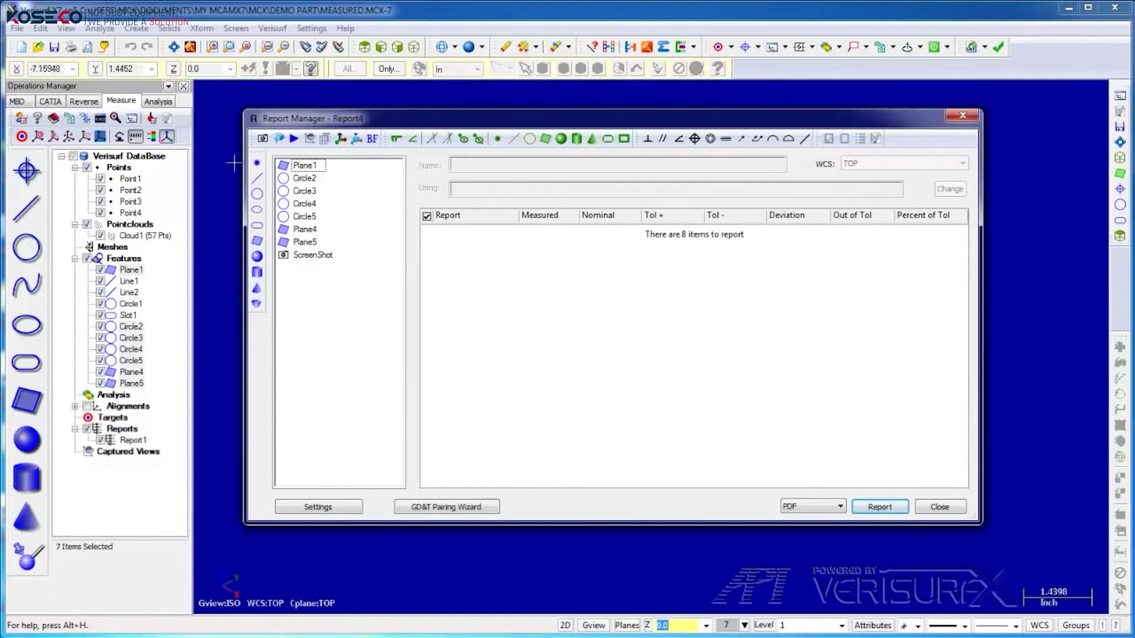
pyautogui.click(305, 166)
pyautogui.click(309, 192)
pyautogui.click(309, 217)
pyautogui.click(309, 243)
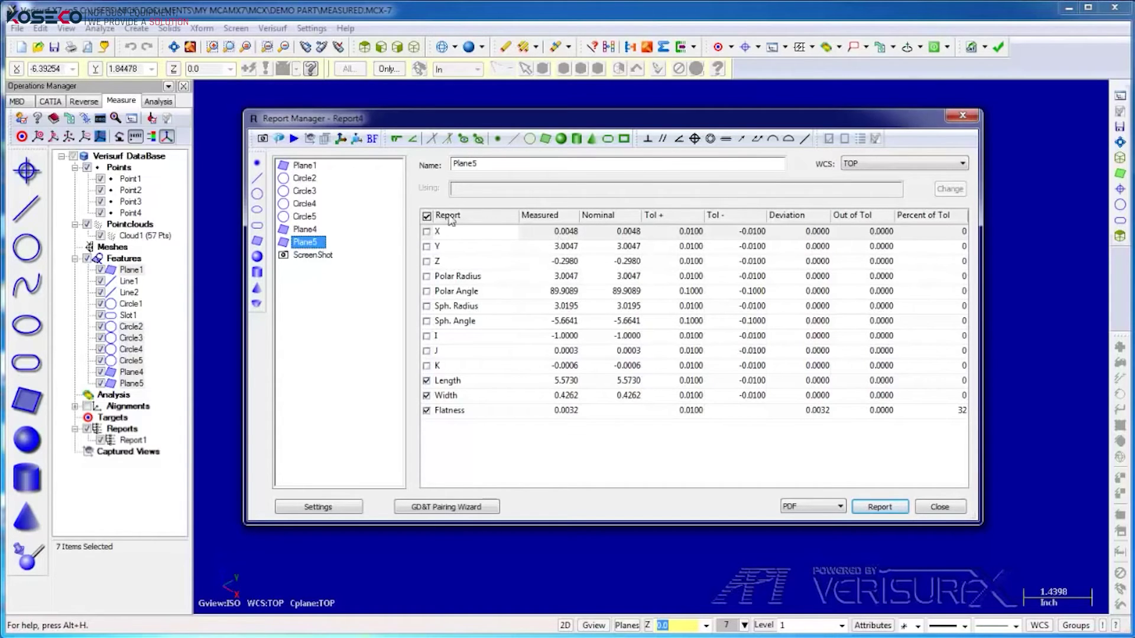
# - Set the nominal X and Y values of Circle2 to 0.4000 in the report
pyautogui.click(313, 178)
pyautogui.click(635, 234)
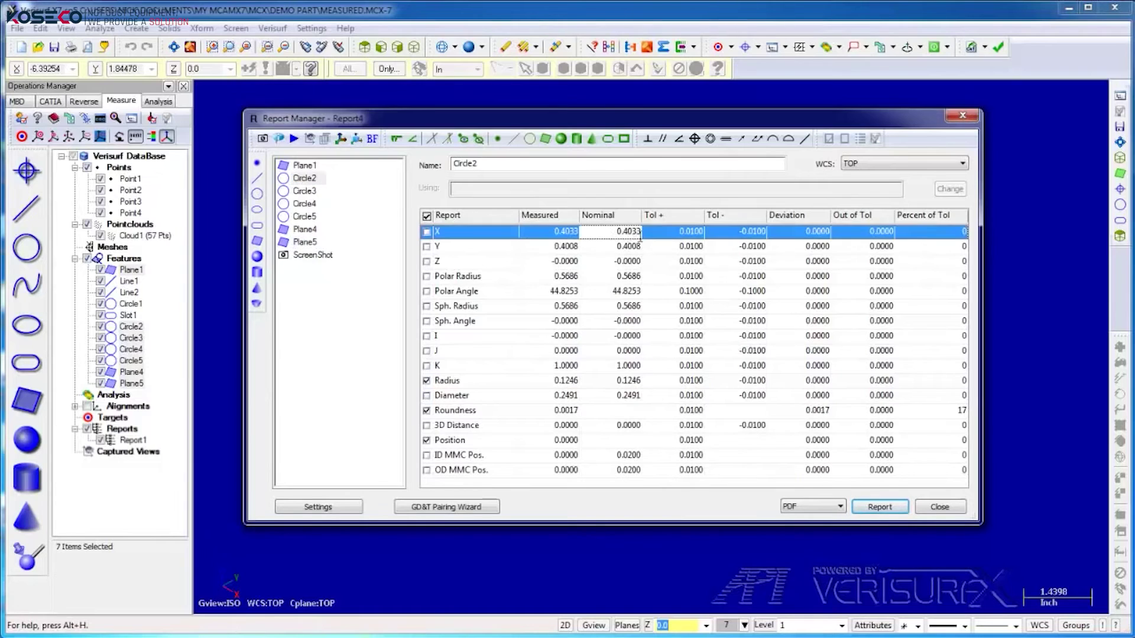
pyautogui.write('00')
pyautogui.click(637, 247)
pyautogui.write('0')
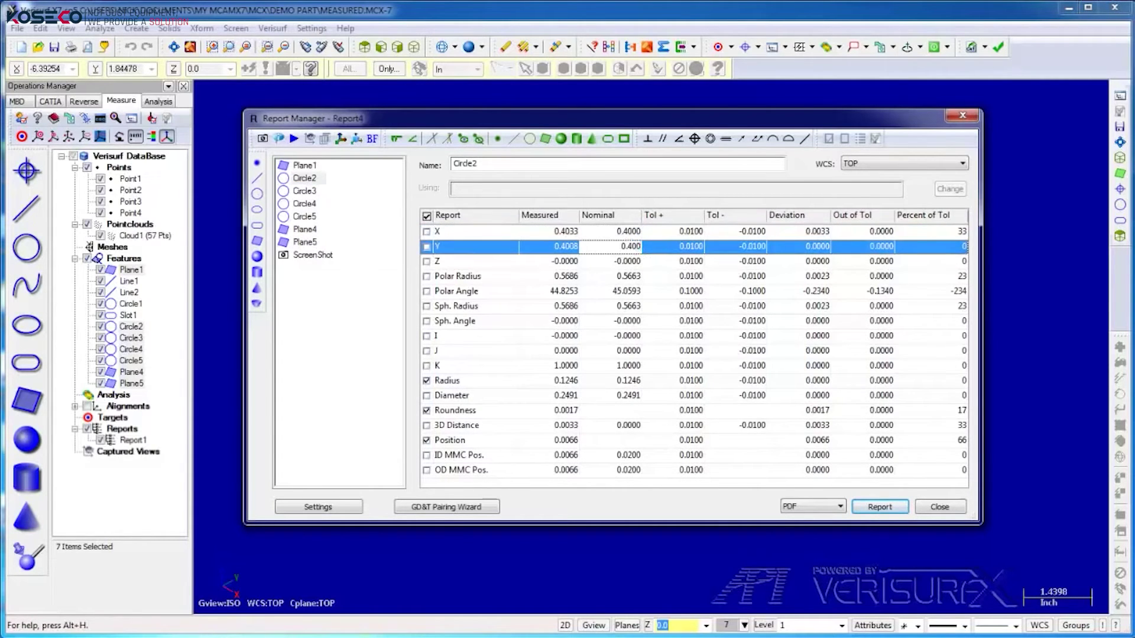
pyautogui.write('0')
pyautogui.press('Return')
# - Construct a plane and a circle through Circle2, Circle3, Circle4 and Circle5 in the report, and name the circle Center
pyautogui.moveTo(382, 176); pyautogui.dragTo(310, 221)
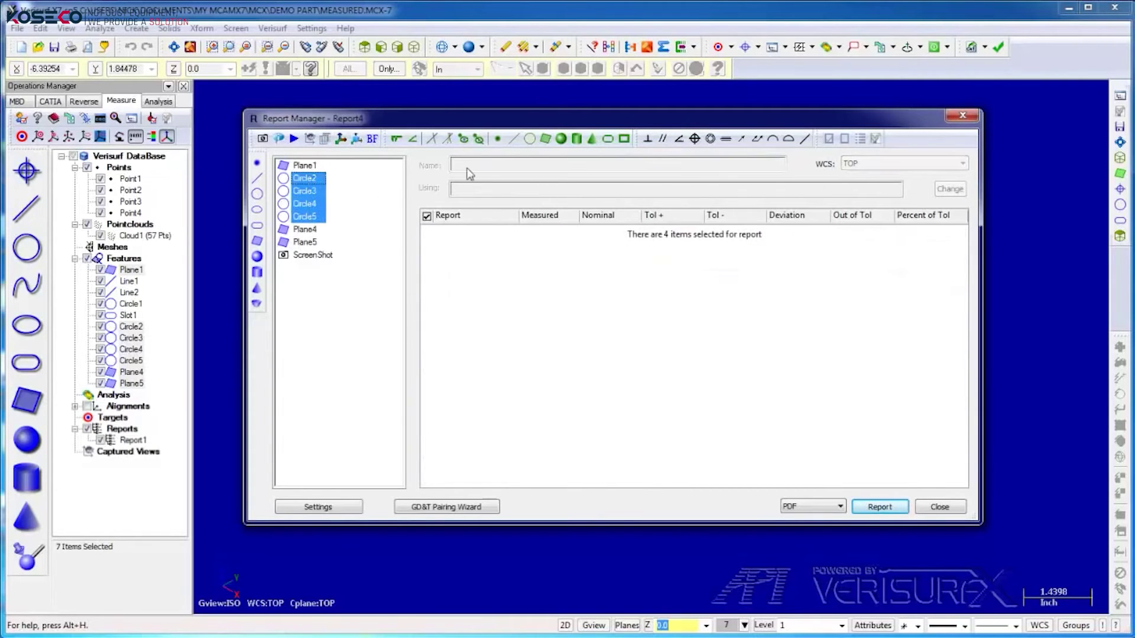
pyautogui.click(545, 142)
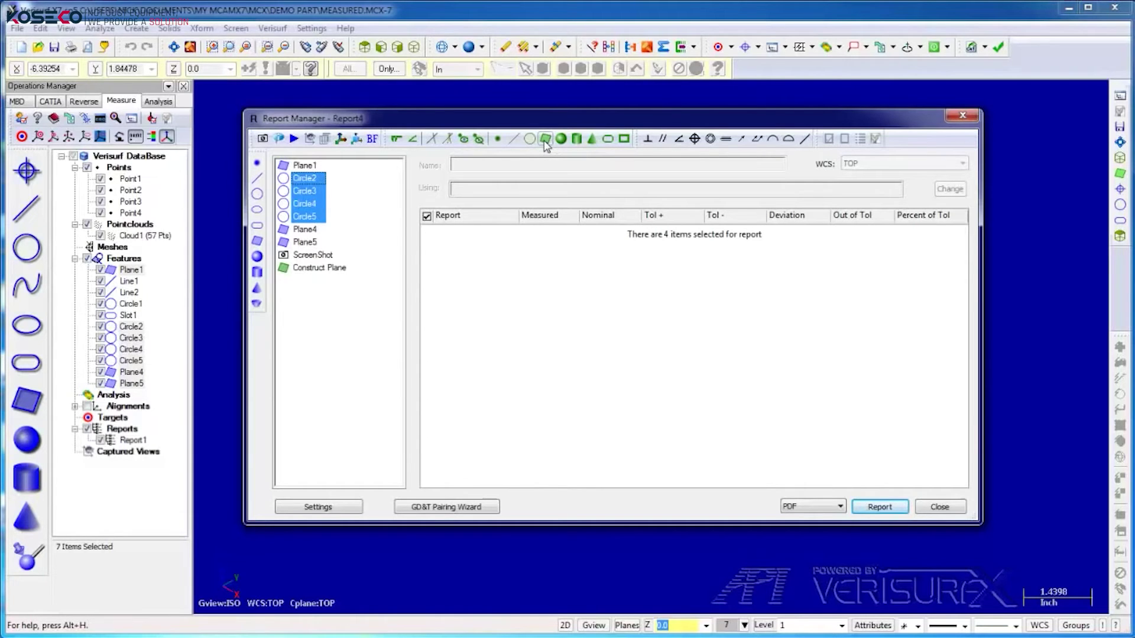
pyautogui.click(531, 141)
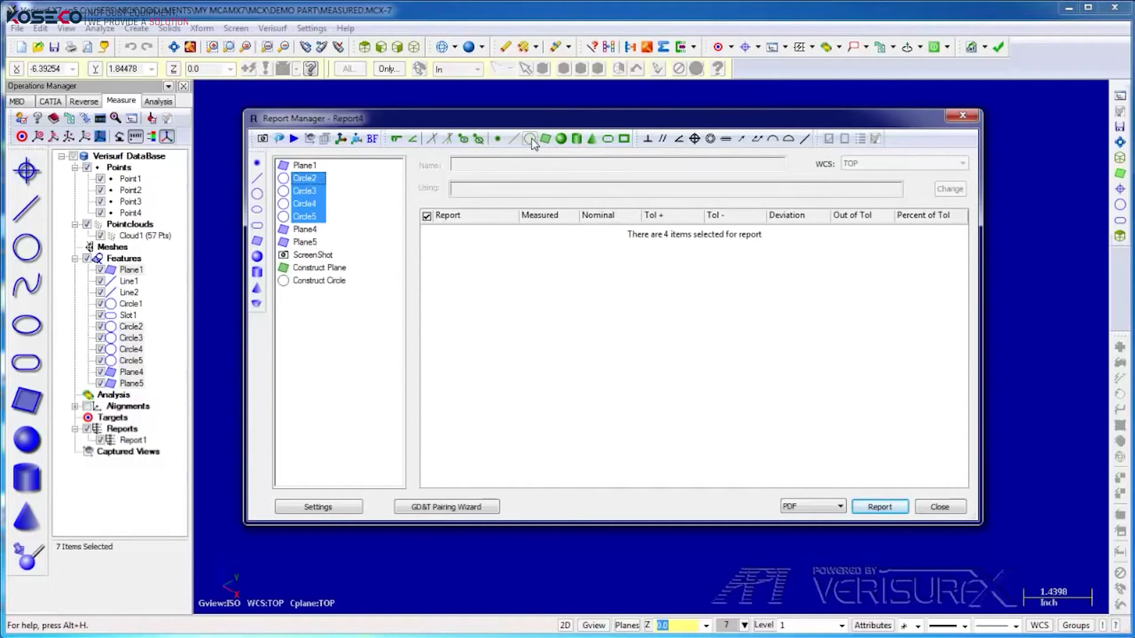
pyautogui.click(320, 281)
pyautogui.press('Tab')
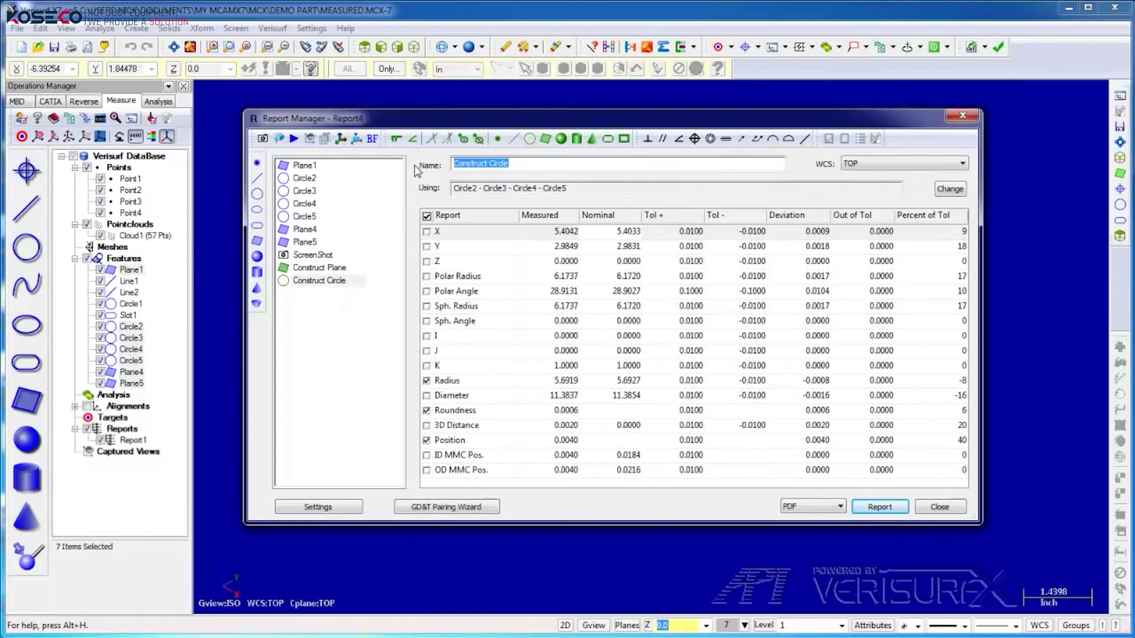
pyautogui.write('Center')
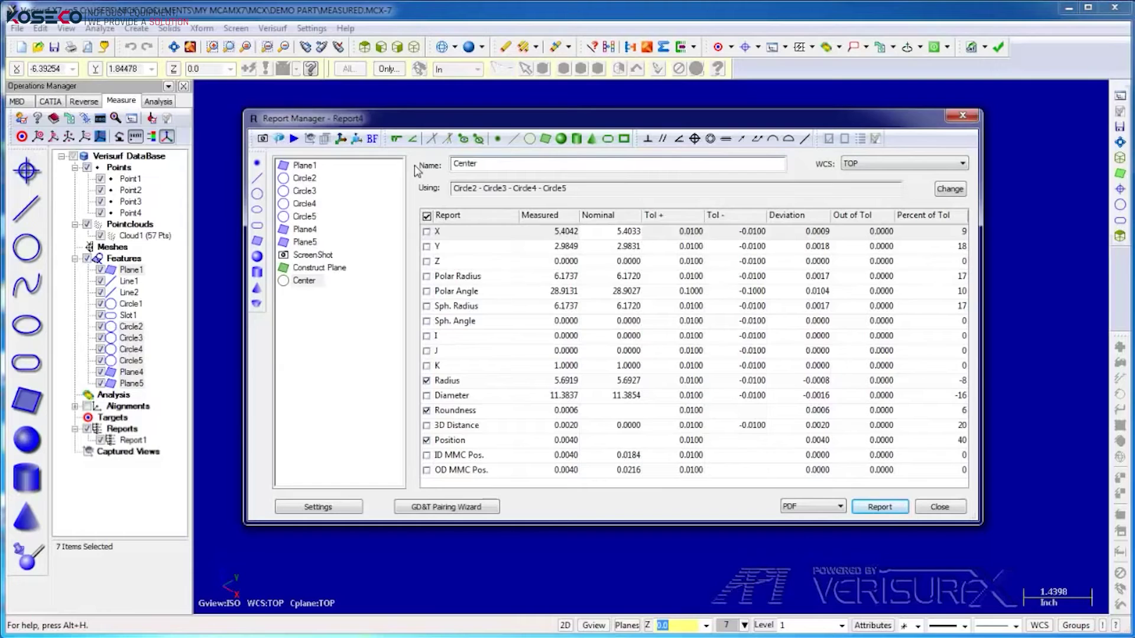
# - Construct two lines in the report, one from Center to Circle2 and one from Center to Circle3
pyautogui.click(309, 283)
pyautogui.keyDown('ctrl'); pyautogui.click(306, 178); pyautogui.keyUp('ctrl')
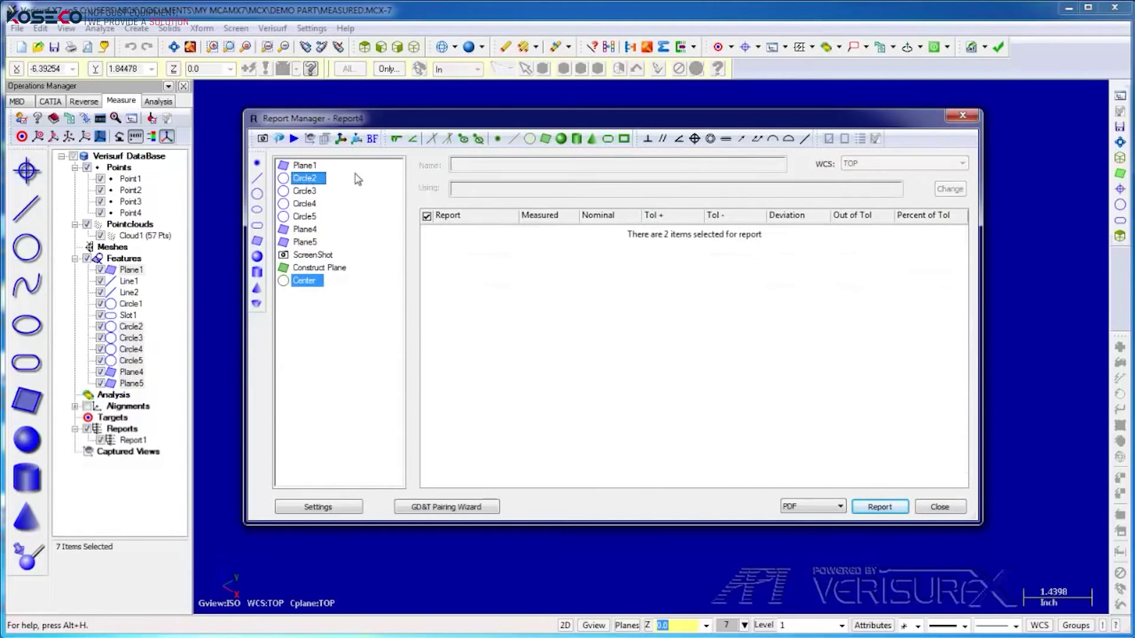
pyautogui.click(514, 139)
pyautogui.keyDown('ctrl'); pyautogui.click(306, 179); pyautogui.keyUp('ctrl')
pyautogui.keyDown('ctrl'); pyautogui.click(308, 191); pyautogui.keyUp('ctrl')
pyautogui.click(513, 140)
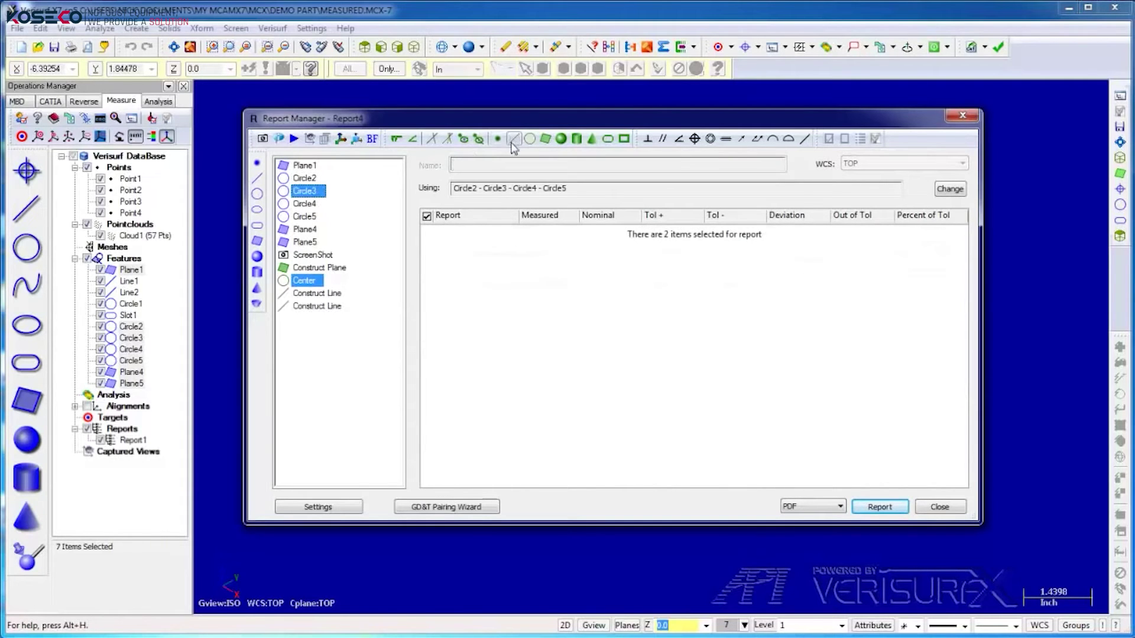
# - Add an angle item between the two constructed lines and set its True Angle nominal to 54.6677
pyautogui.click(322, 306)
pyautogui.keyDown('shift'); pyautogui.click(338, 297); pyautogui.keyUp('shift')
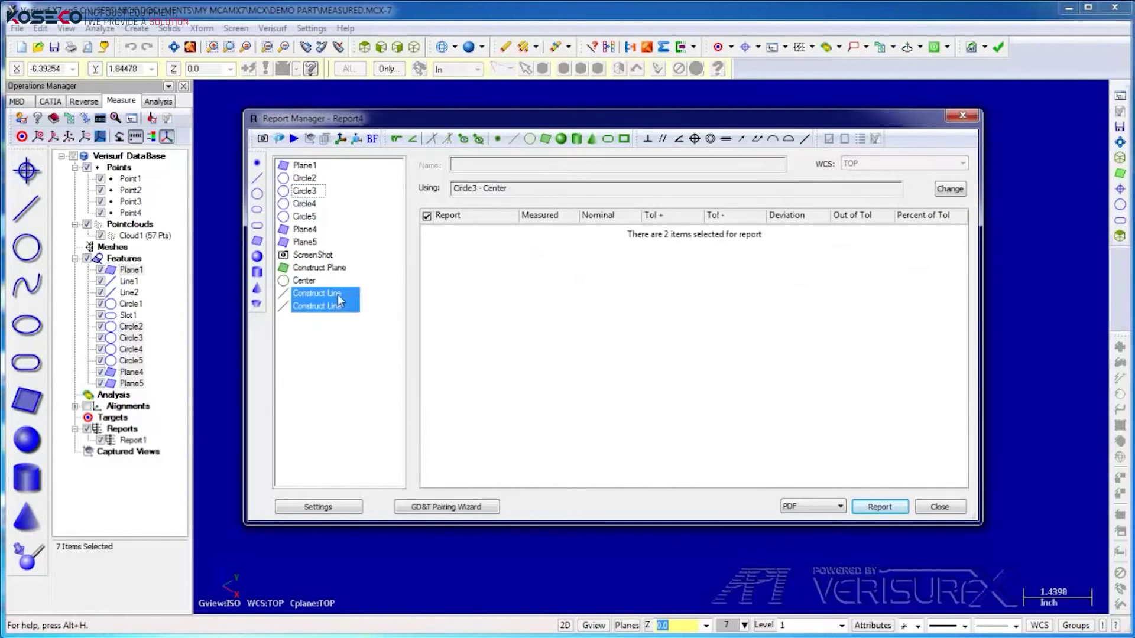
pyautogui.click(414, 141)
pyautogui.click(311, 323)
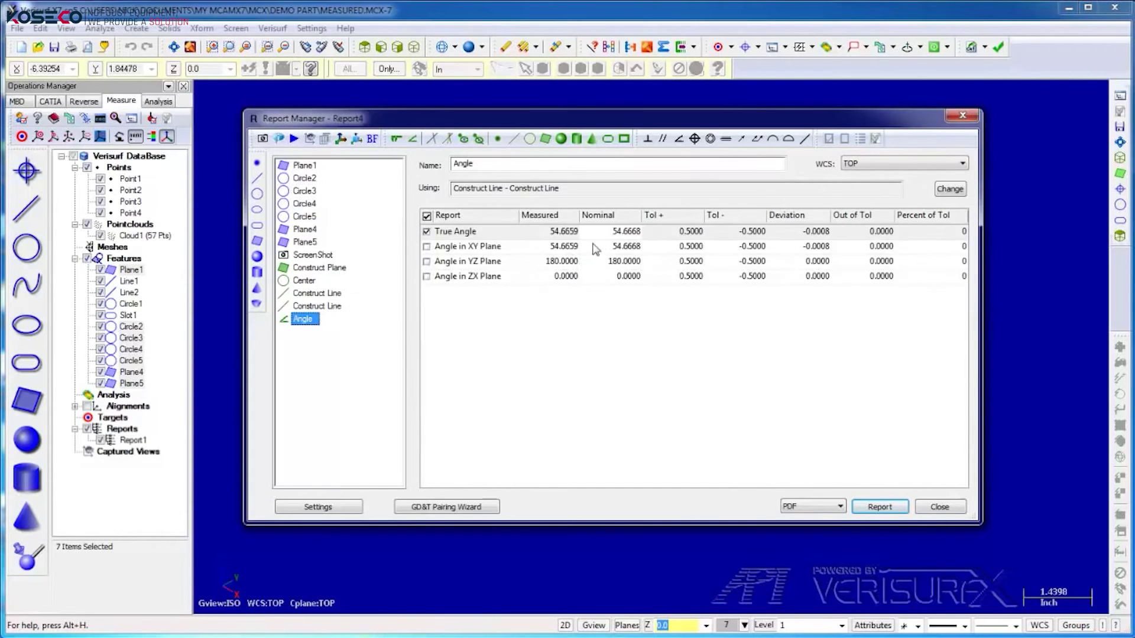
pyautogui.click(628, 234)
pyautogui.click(641, 234)
pyautogui.click(638, 233)
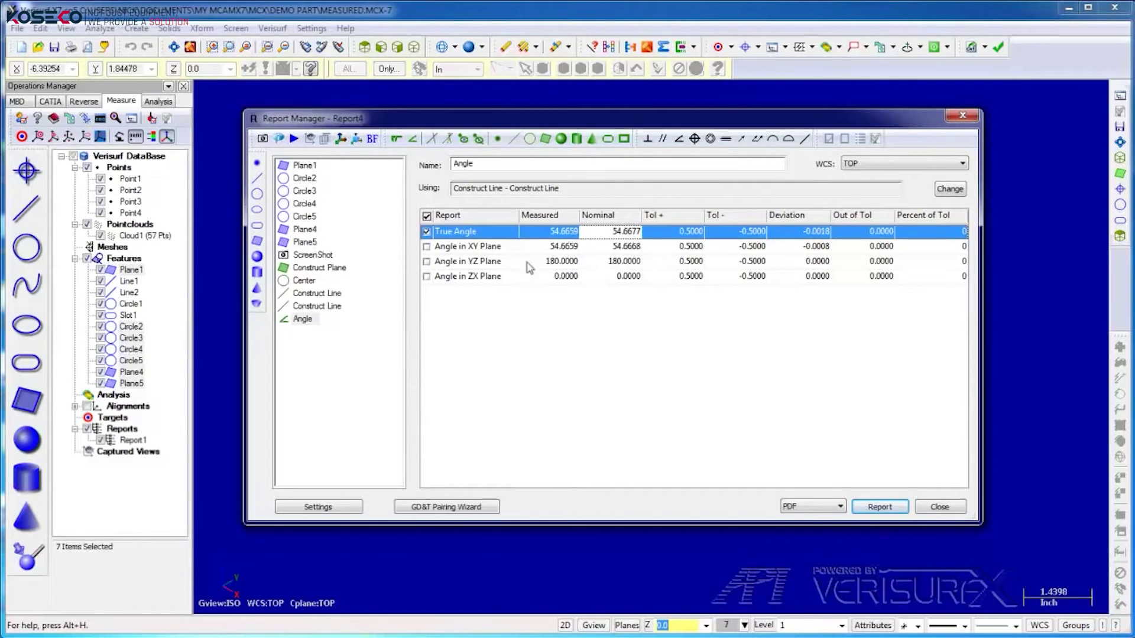
# - Add a distance item between Circle2 and Center and set its 3D nominal to 5.625
pyautogui.click(305, 282)
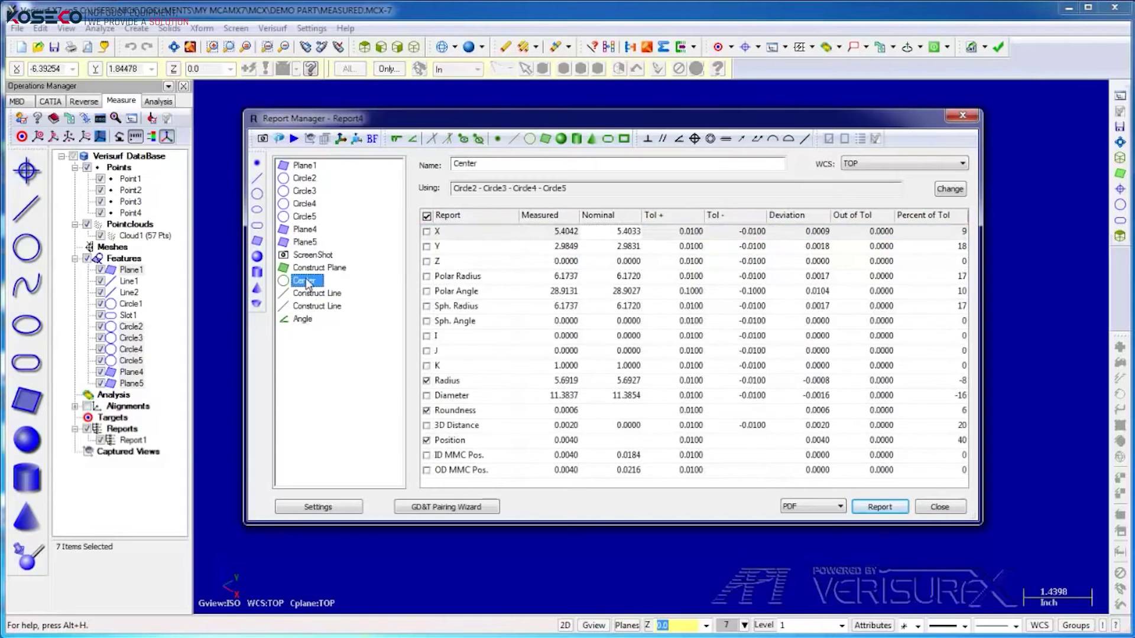
pyautogui.keyDown('ctrl'); pyautogui.click(306, 179); pyautogui.keyUp('ctrl')
pyautogui.click(396, 140)
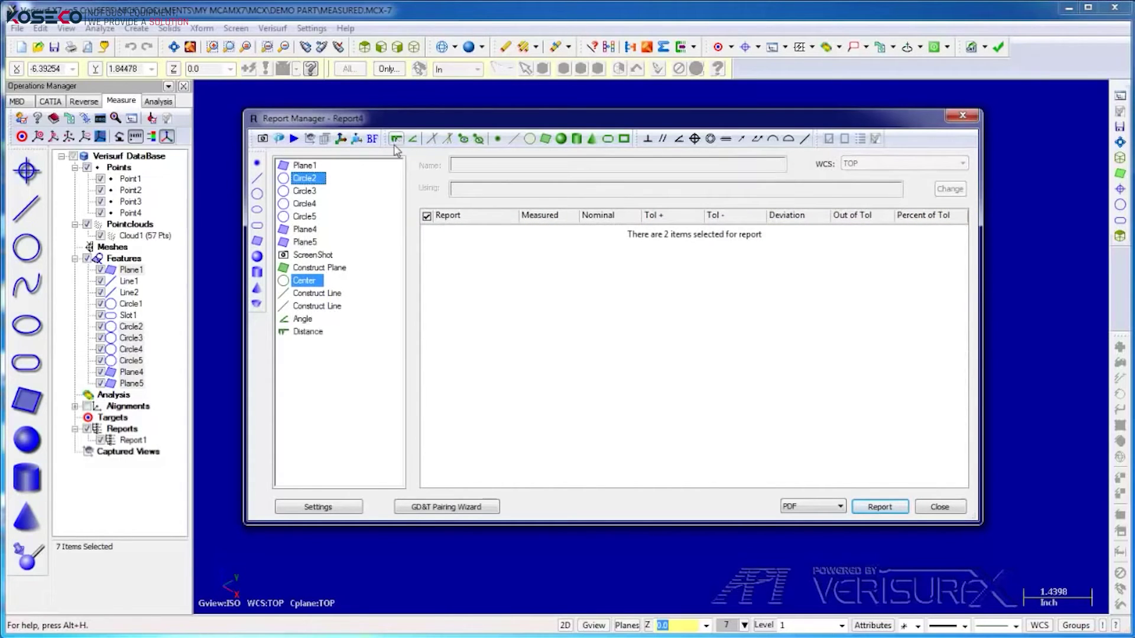
pyautogui.click(321, 331)
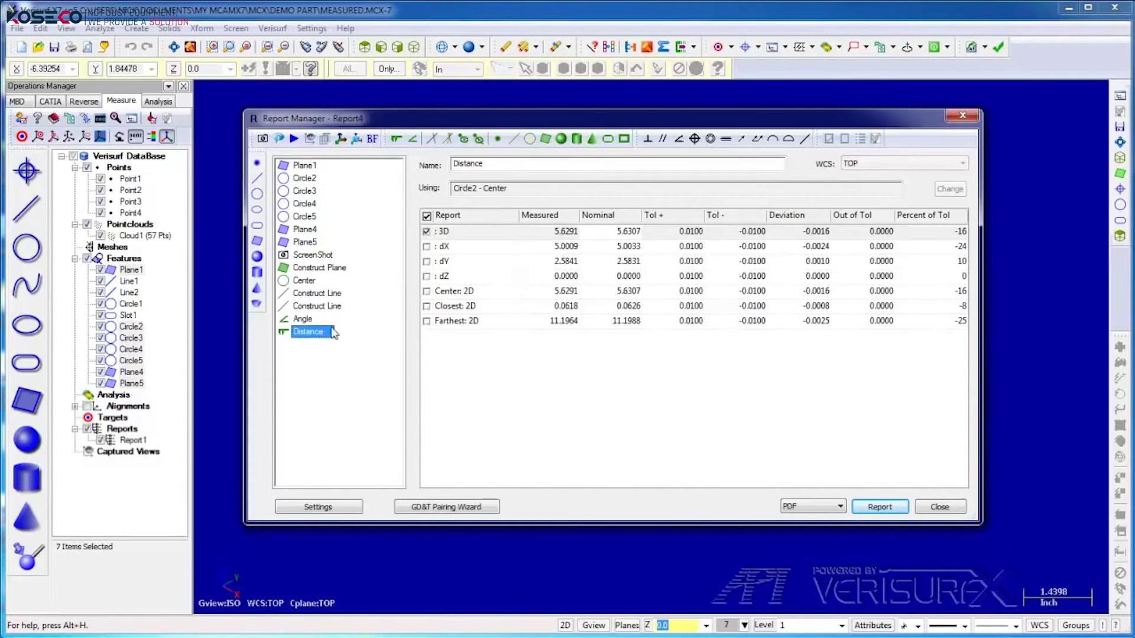
pyautogui.click(633, 236)
pyautogui.moveTo(629, 232); pyautogui.dragTo(658, 238)
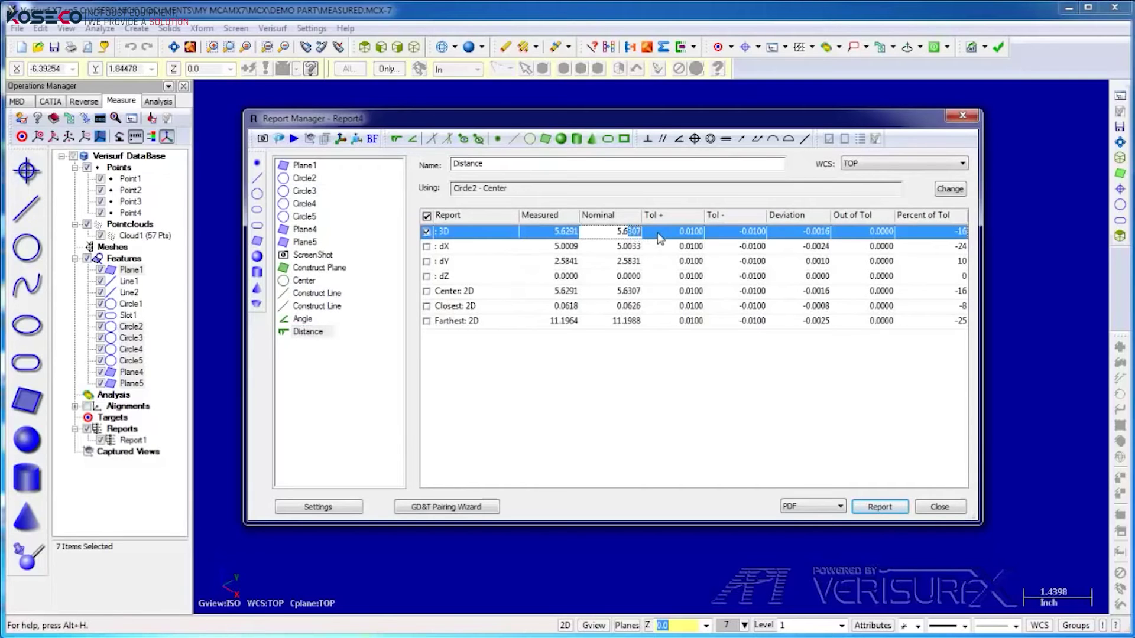
pyautogui.write('25')
pyautogui.press('Return')
# - Add a parallelism item for Plane1 and Plane4 and a perpendicularity item for Plane1 and Plane5
pyautogui.click(305, 166)
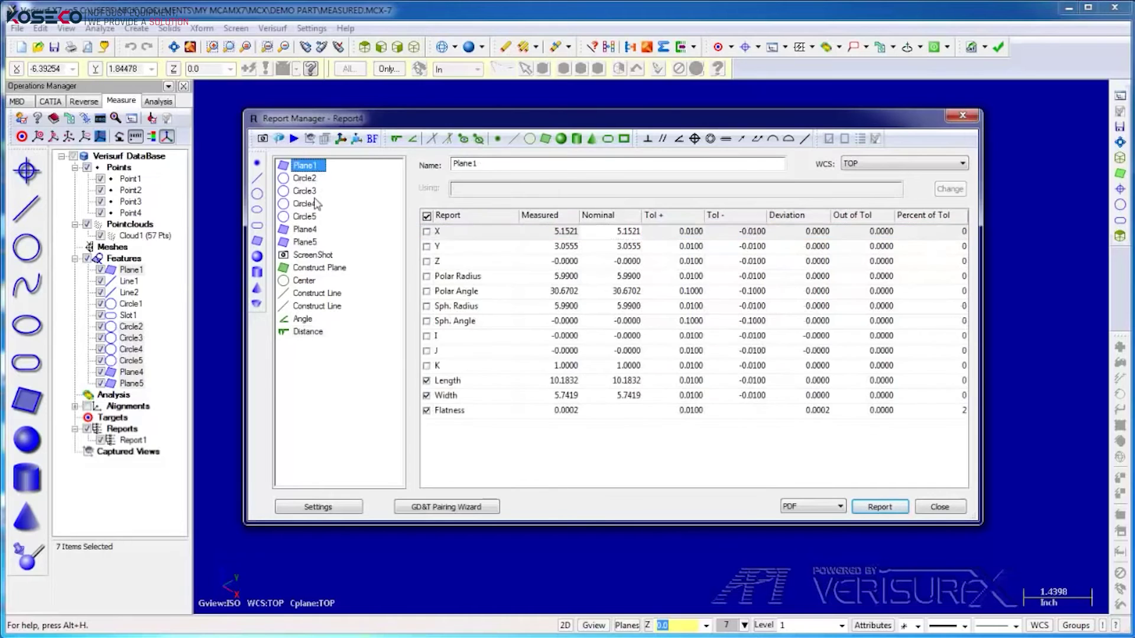
pyautogui.keyDown('ctrl'); pyautogui.click(305, 230); pyautogui.keyUp('ctrl')
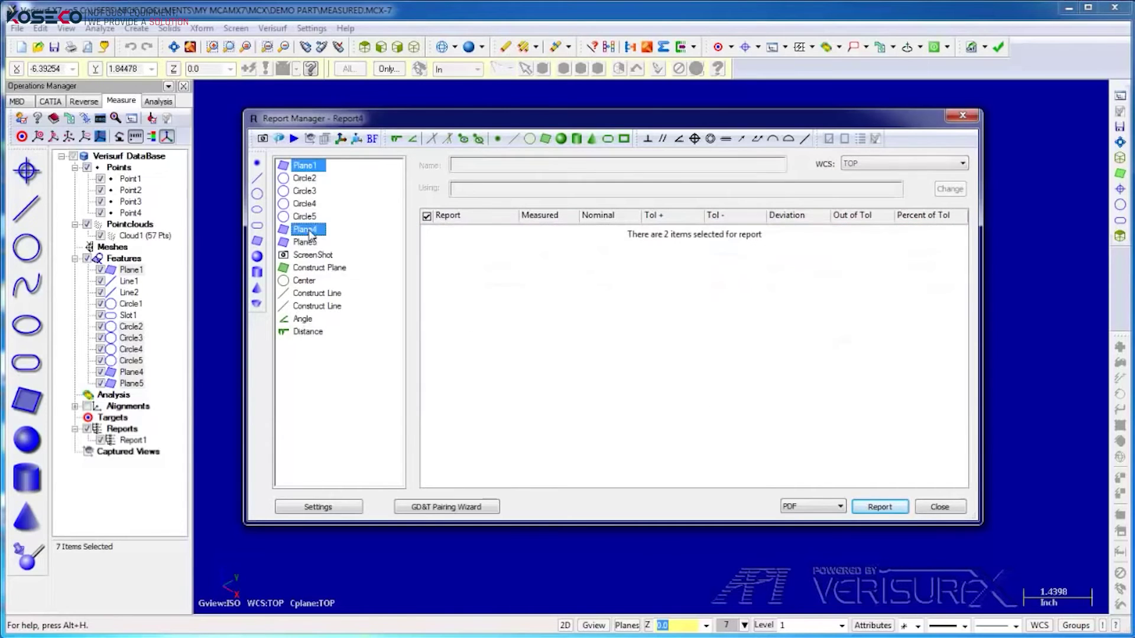
pyautogui.click(663, 139)
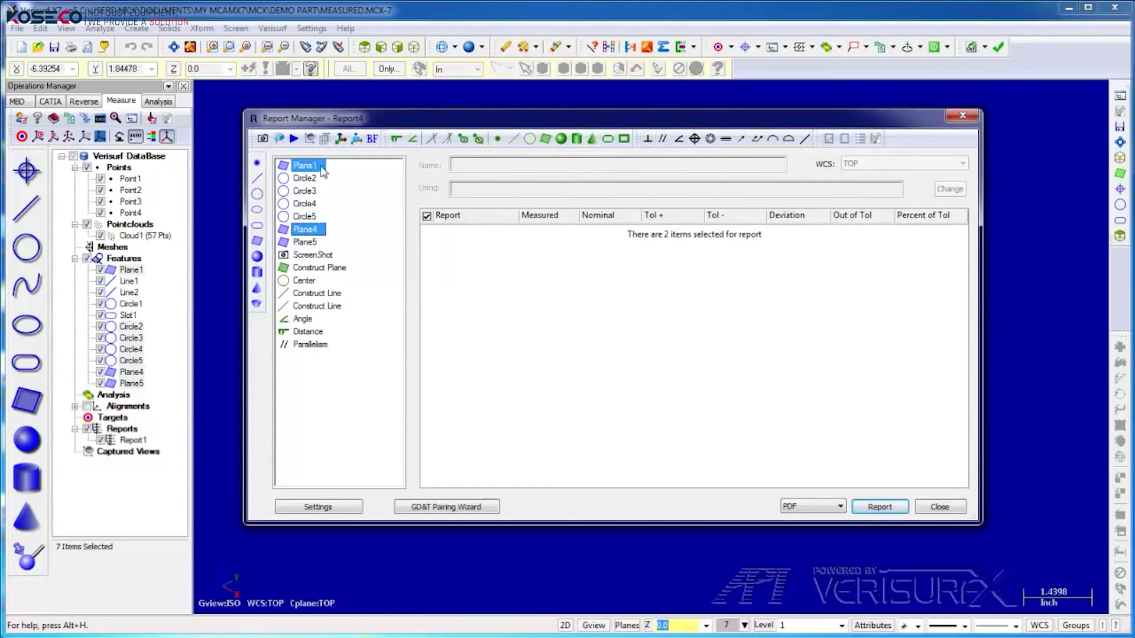
pyautogui.keyDown('ctrl'); pyautogui.click(312, 231); pyautogui.keyUp('ctrl')
pyautogui.keyDown('ctrl'); pyautogui.click(311, 243); pyautogui.keyUp('ctrl')
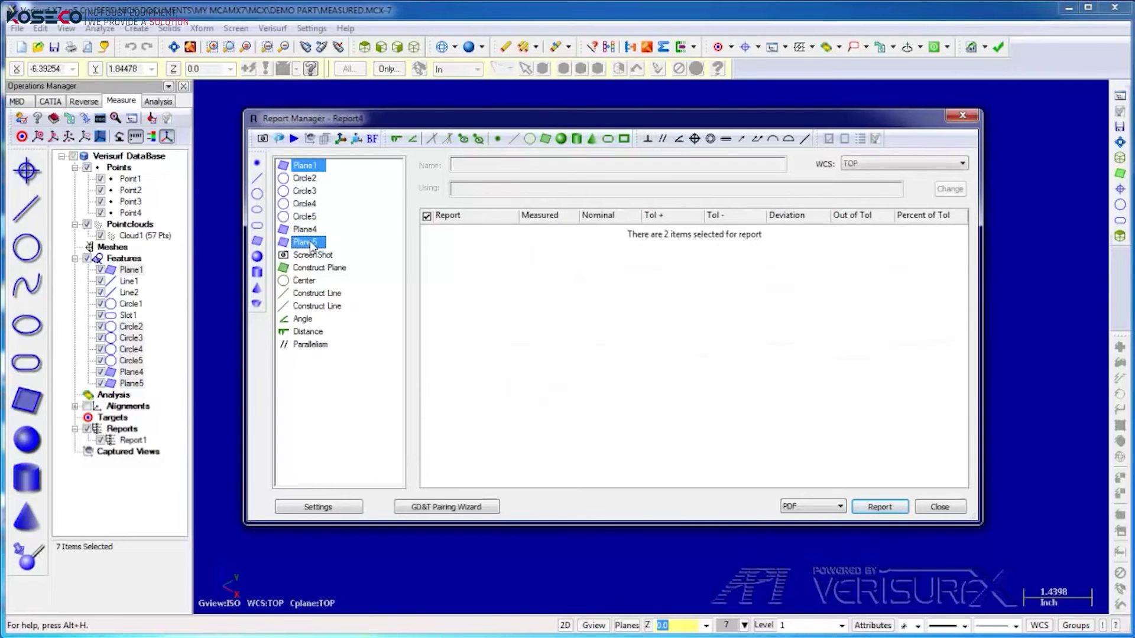
pyautogui.click(648, 141)
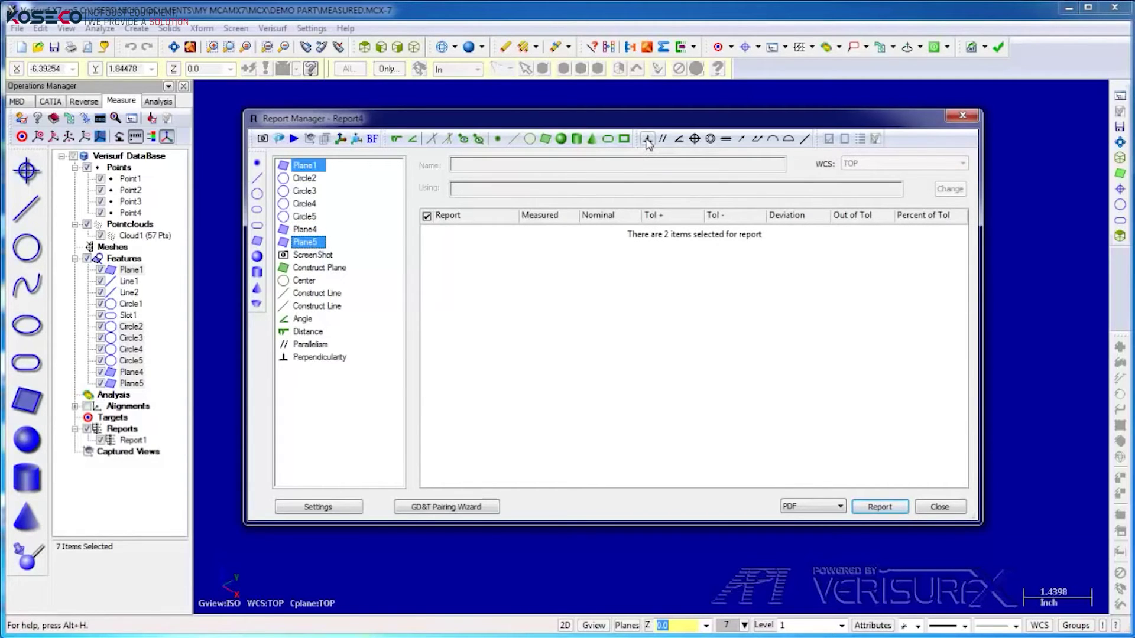
# - Add a position item for Circle2 and generate a PDF report of the angle, distance, parallelism, perpendicularity and position items
pyautogui.click(318, 178)
pyautogui.click(695, 140)
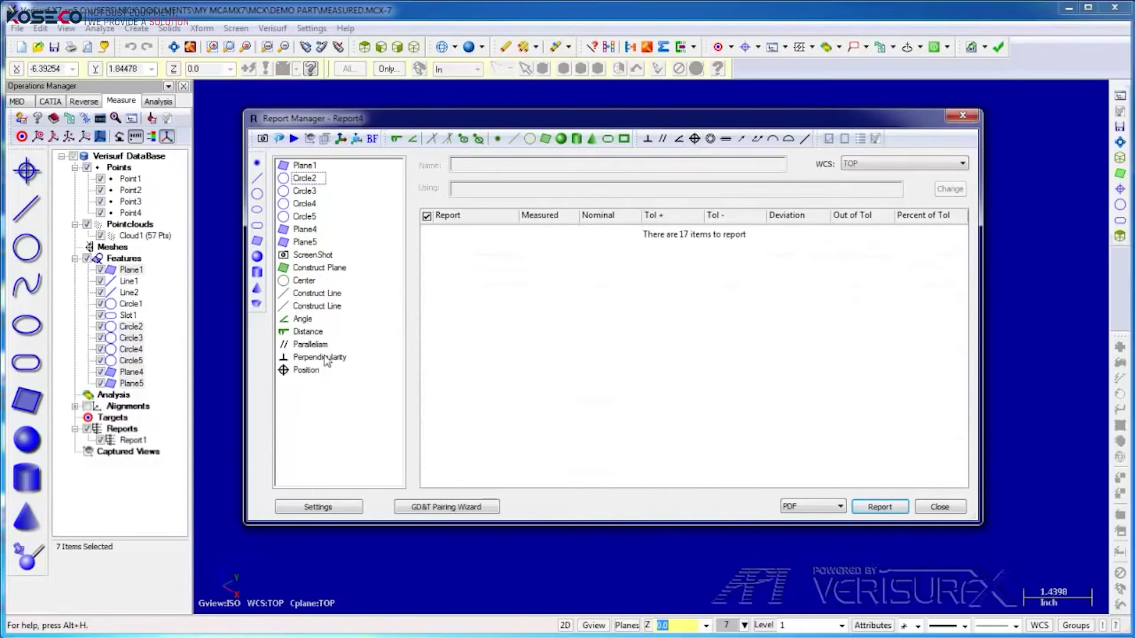
pyautogui.moveTo(327, 367); pyautogui.dragTo(303, 324)
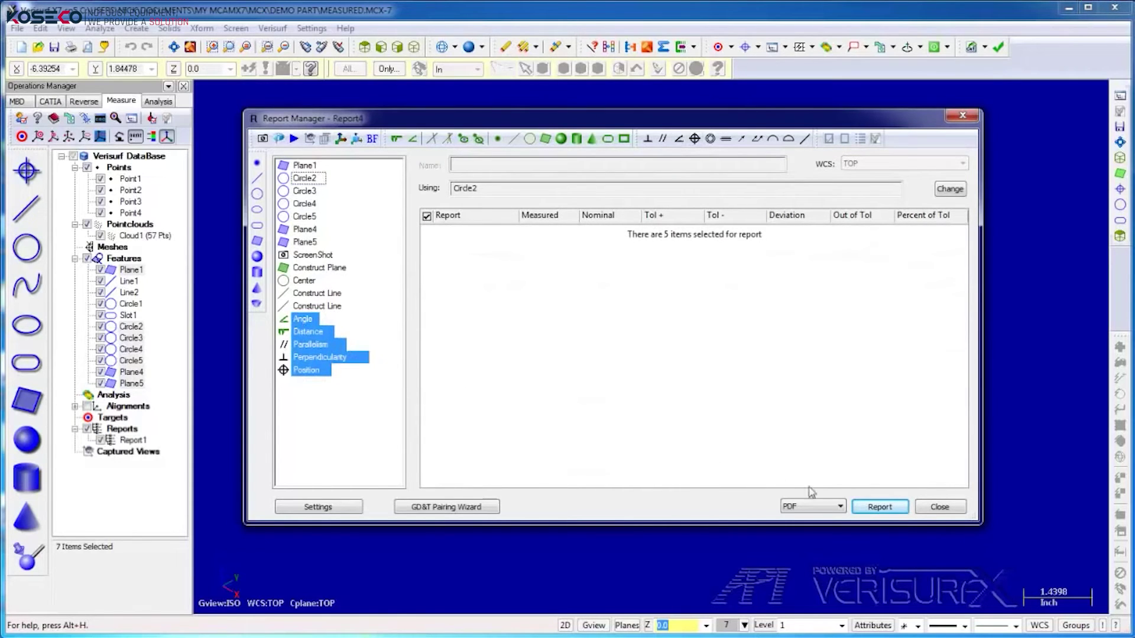
pyautogui.click(879, 507)
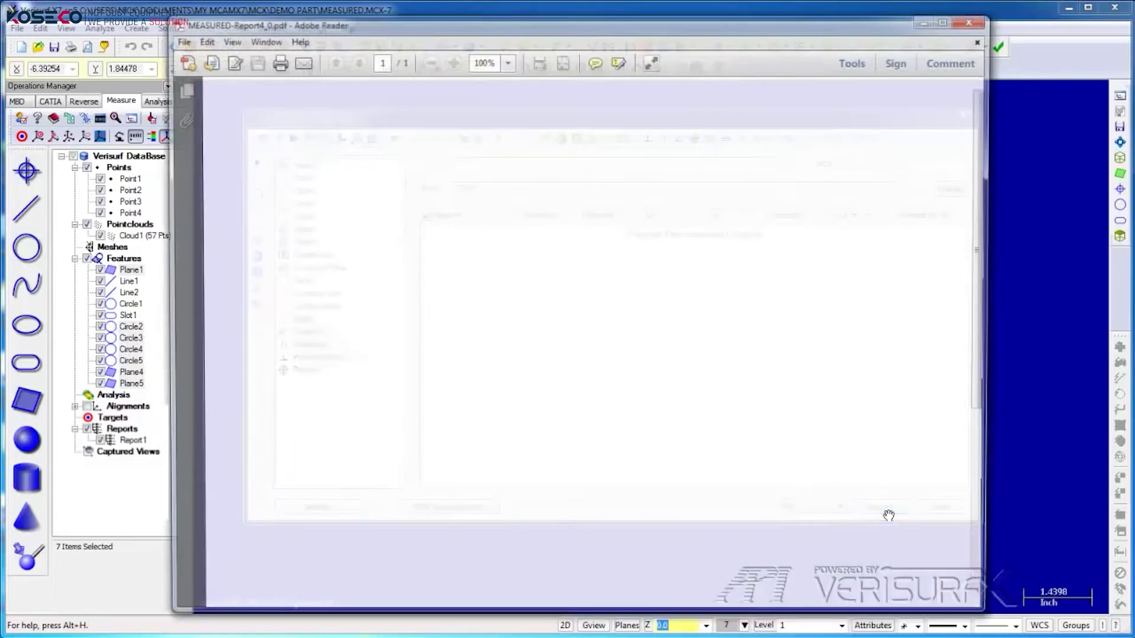